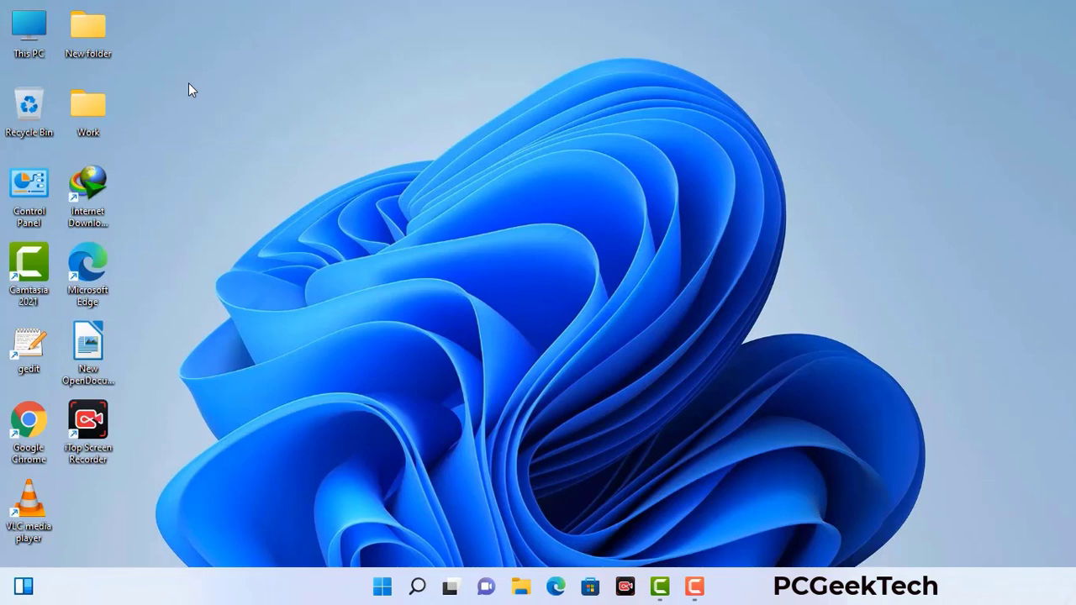
# Step: Bring up the Run dialog with msconfig and move it to the desktop centre
pyautogui.press('super+r')
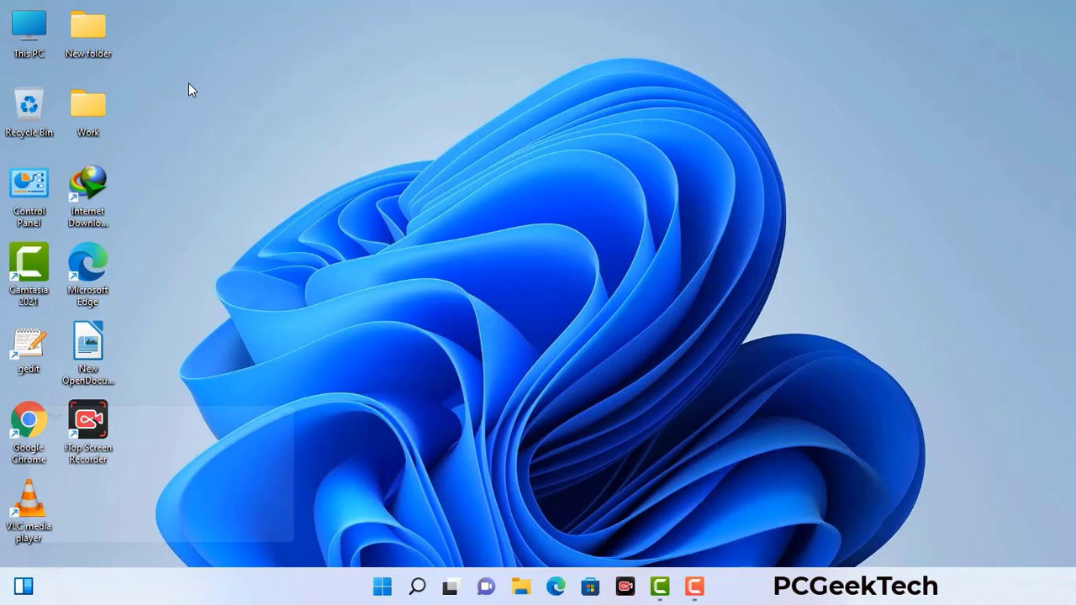
pyautogui.moveTo(184, 409); pyautogui.dragTo(473, 133)
# Step: Run msconfig and apply Safe boot with the Network option on the Boot tab
pyautogui.click(427, 211)
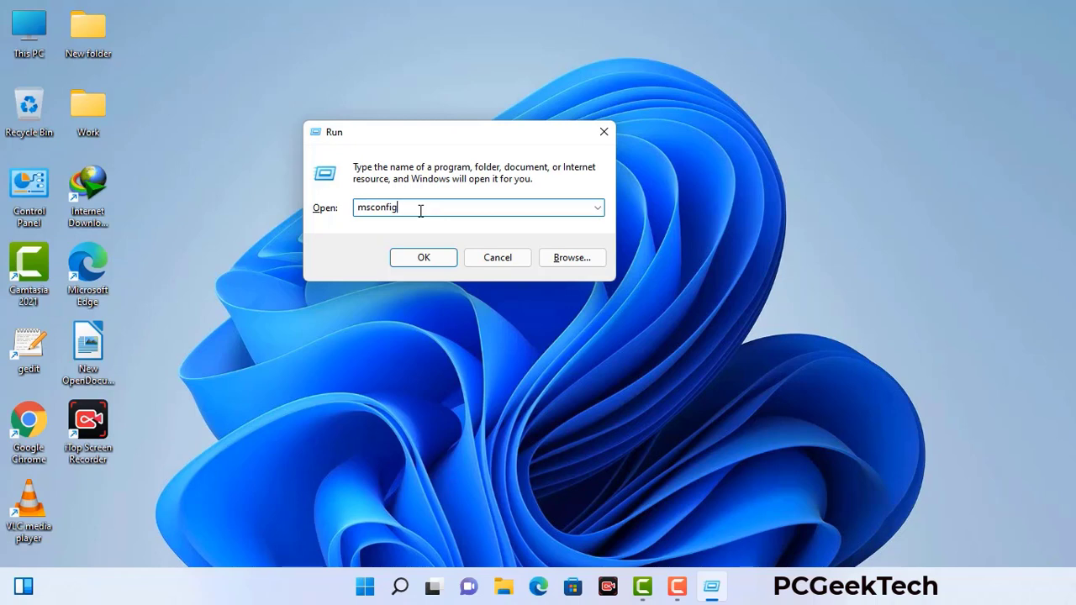
pyautogui.click(415, 262)
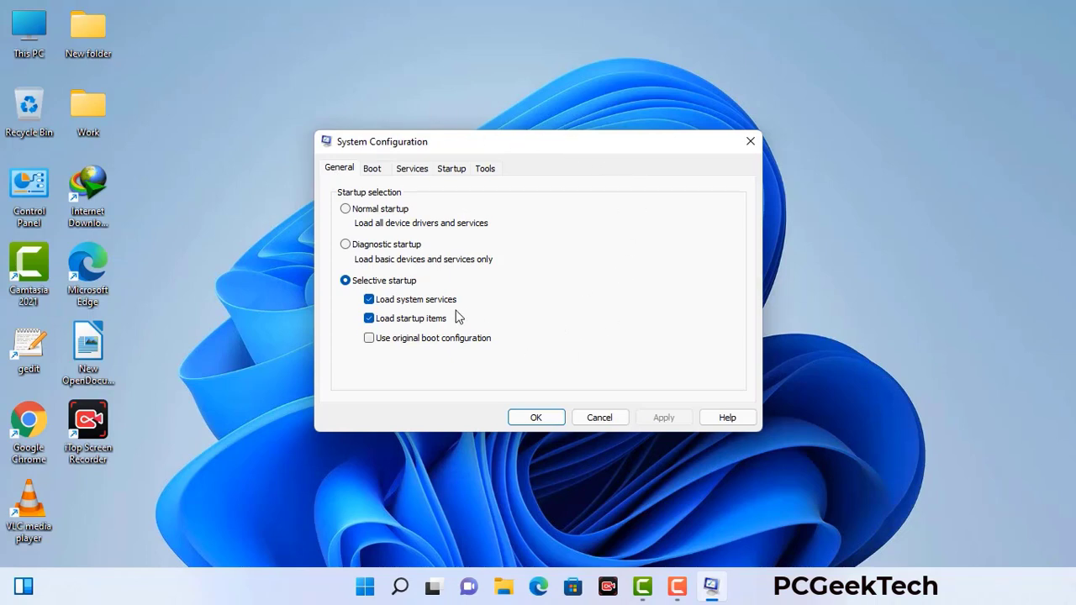
pyautogui.click(374, 170)
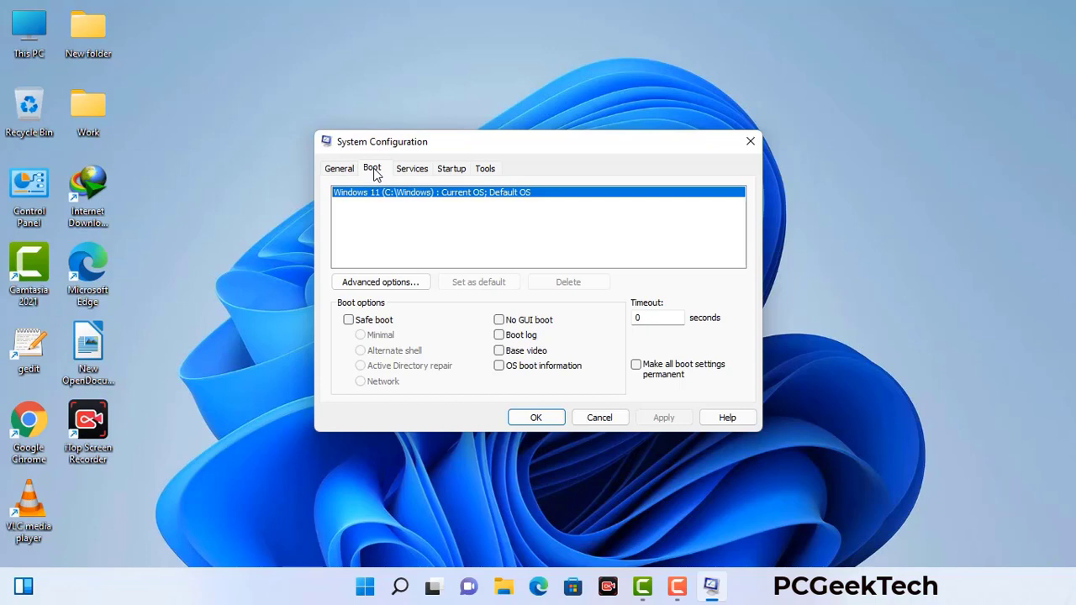
pyautogui.click(347, 321)
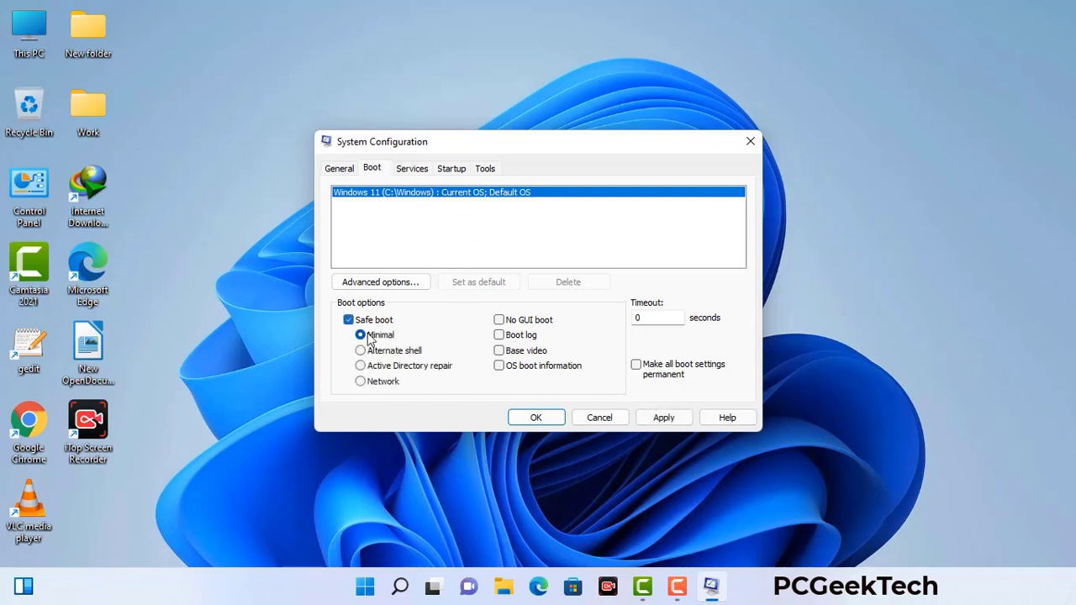
pyautogui.click(382, 383)
pyautogui.click(663, 419)
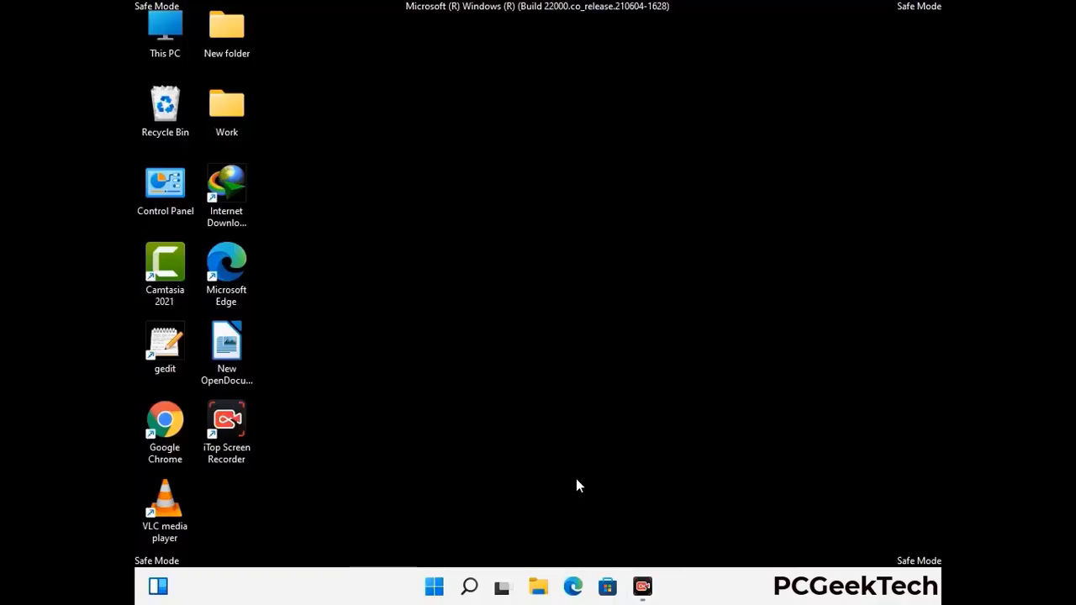
# Step: Open Control Panel from its desktop icon in Safe Mode
pyautogui.doubleClick(166, 202)
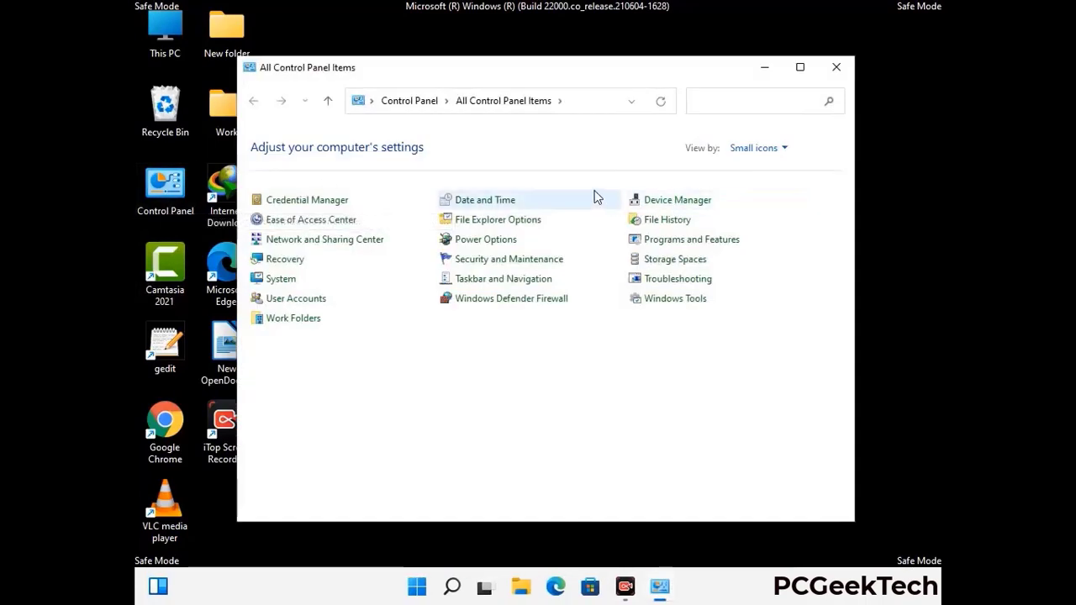
# Step: Turn on 'Show hidden files, folders, and drives' in File Explorer Options, then close Control Panel
pyautogui.click(519, 222)
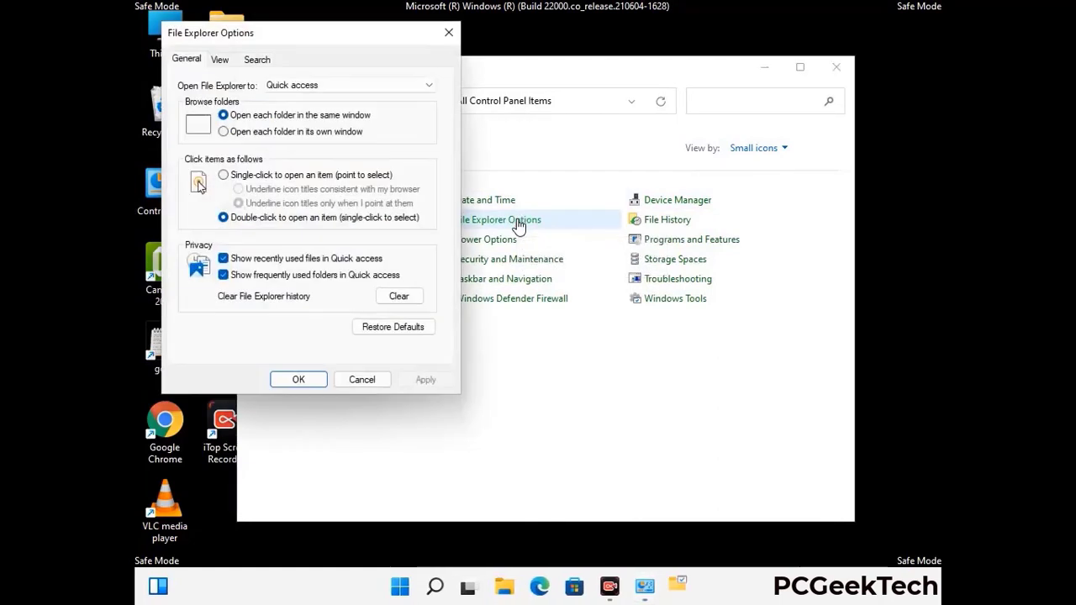
pyautogui.click(221, 60)
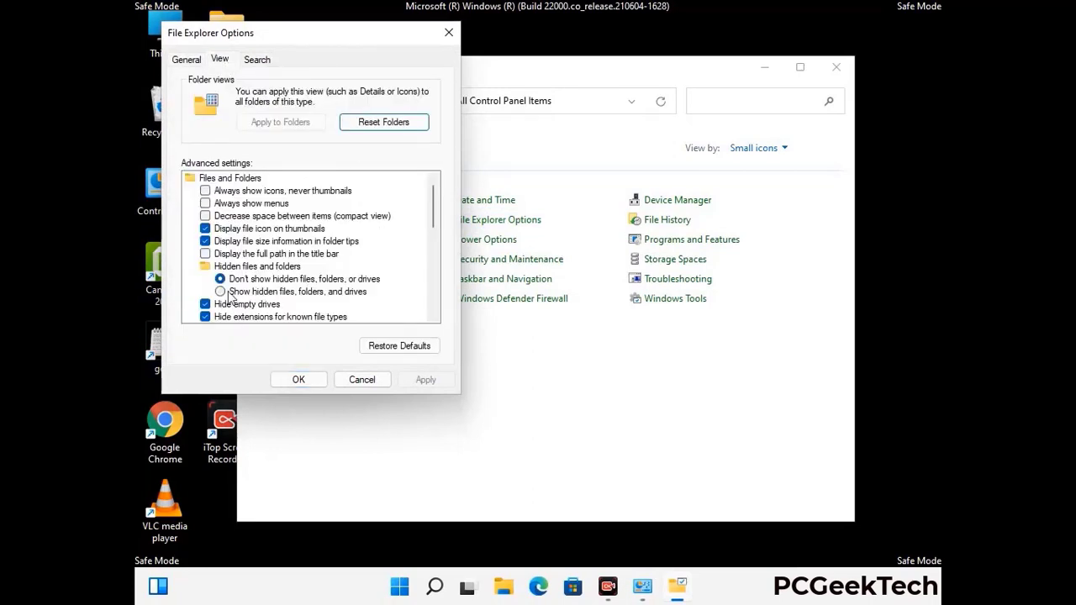
pyautogui.click(220, 291)
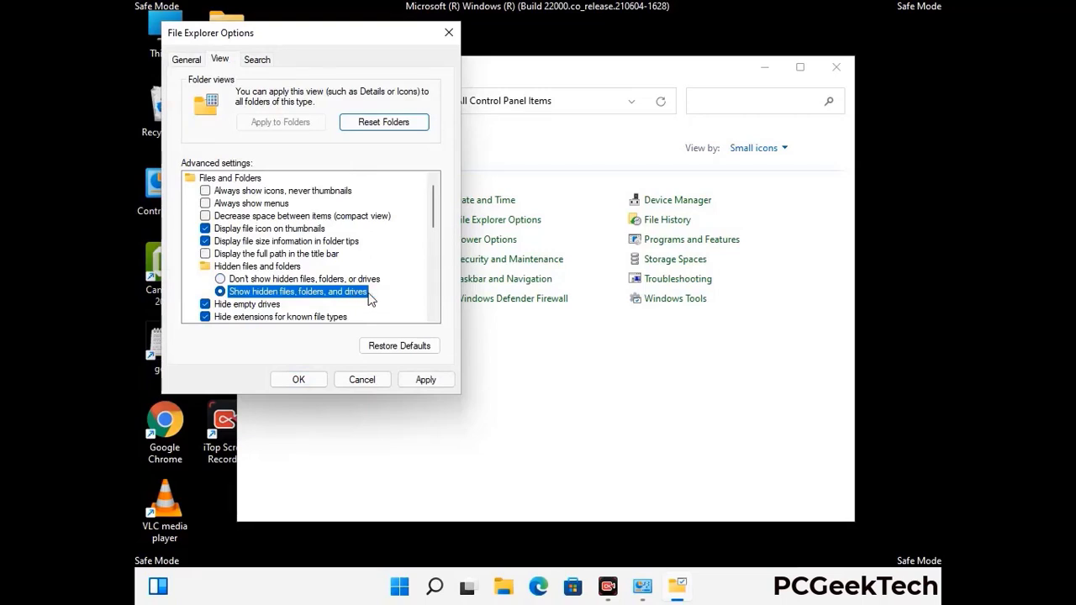
pyautogui.click(425, 380)
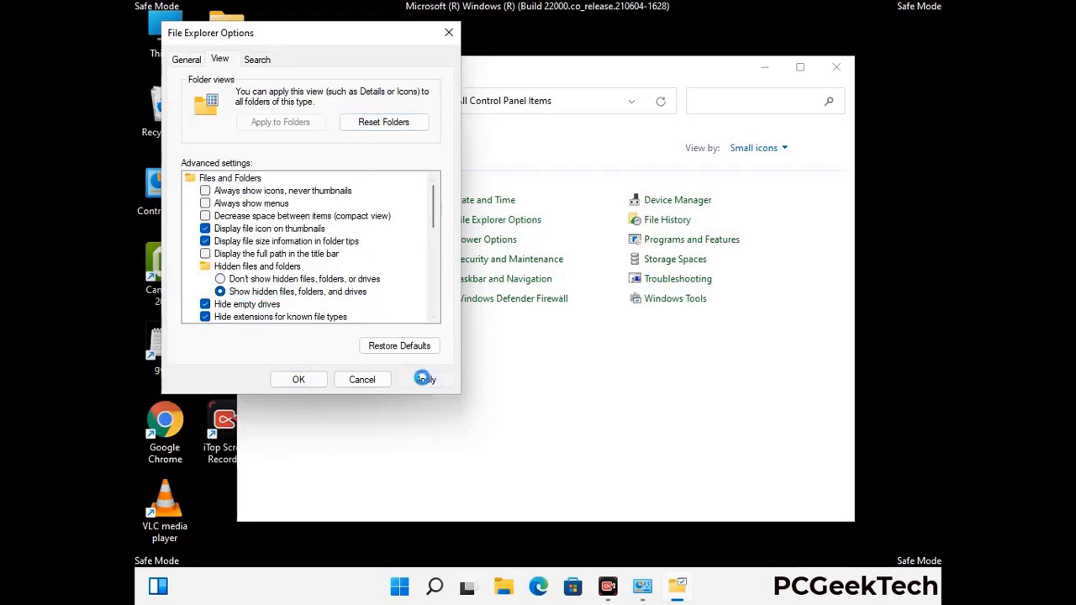
pyautogui.click(286, 381)
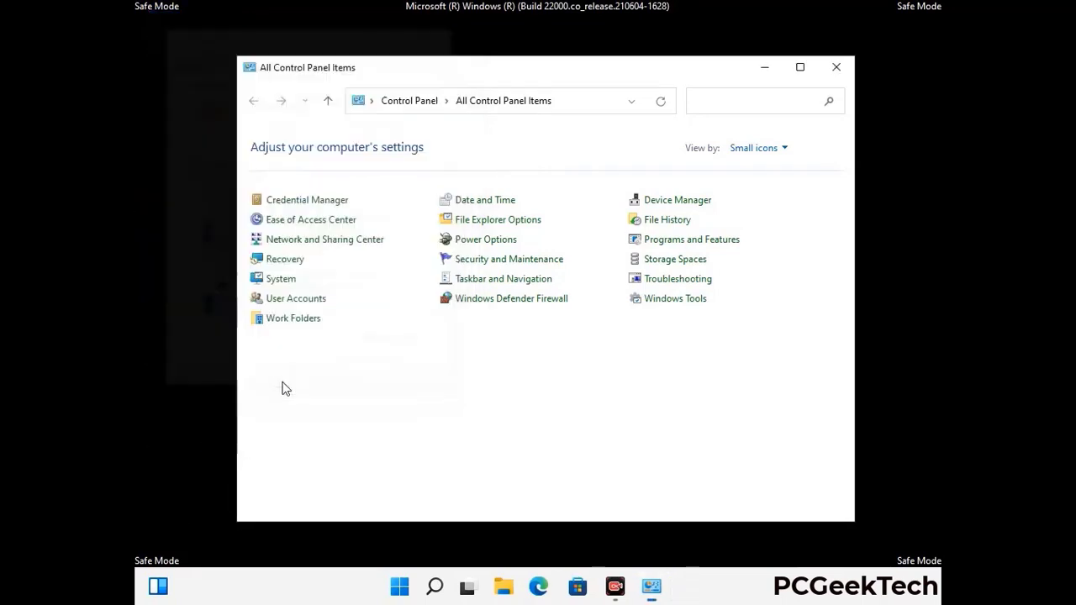
pyautogui.click(835, 68)
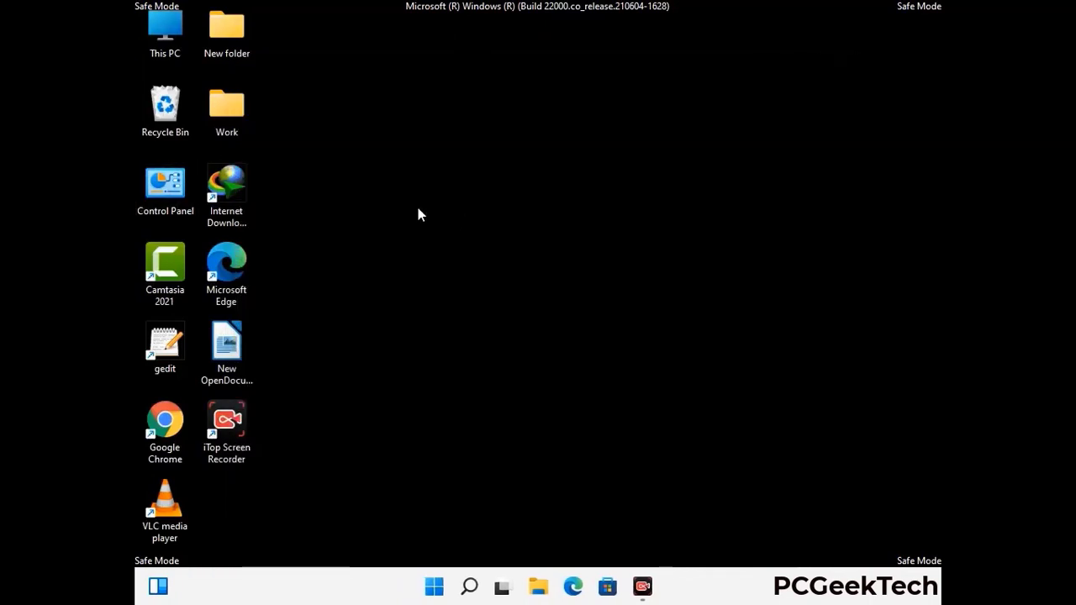
# Step: Browse This PC to C:\Windows\System32\drivers\etc in File Explorer
pyautogui.doubleClick(160, 52)
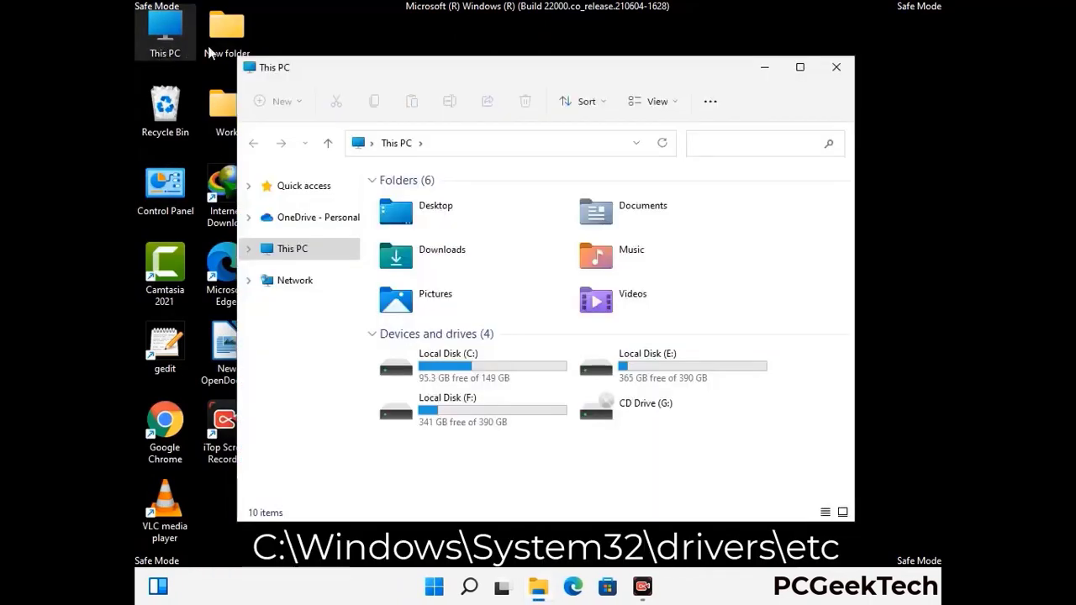
pyautogui.doubleClick(471, 368)
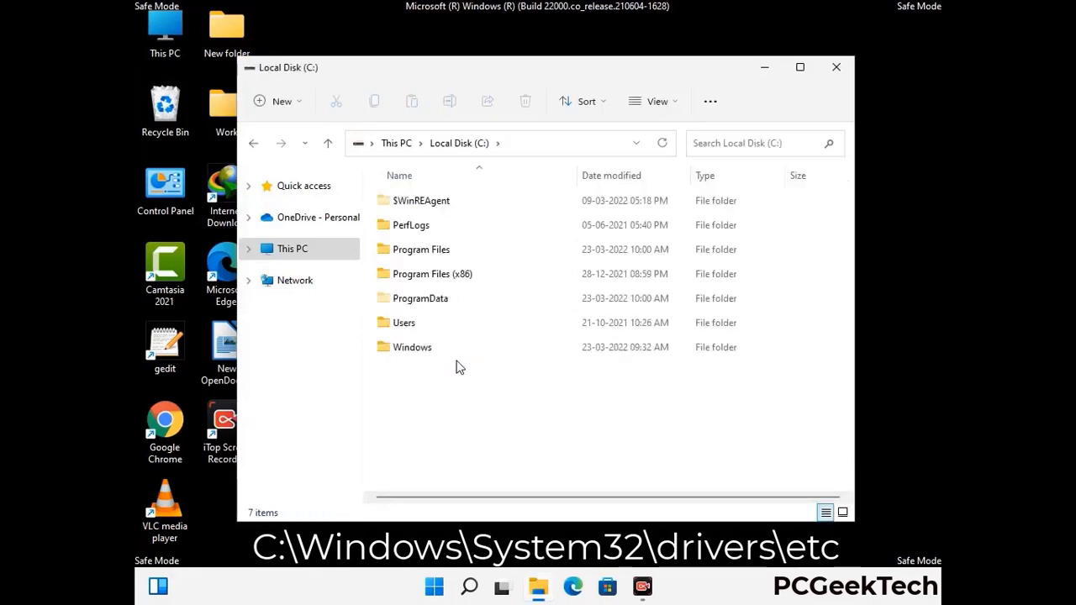
pyautogui.click(402, 355)
pyautogui.doubleClick(403, 355)
pyautogui.scroll(-6, 538, 359)
pyautogui.scroll(-12, 531, 363)
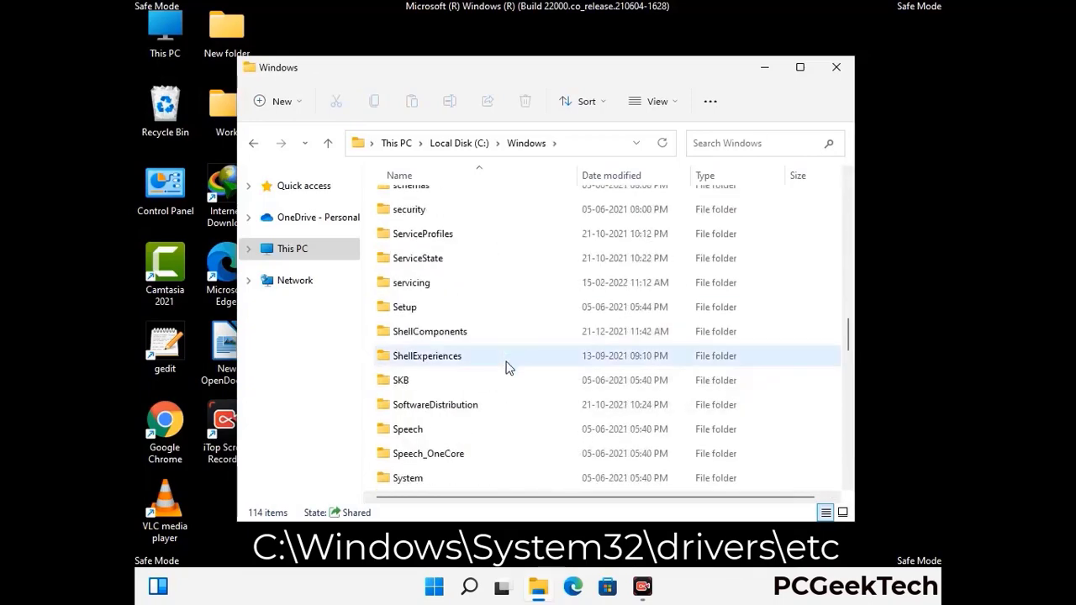
pyautogui.scroll(-2, 508, 367)
pyautogui.doubleClick(412, 355)
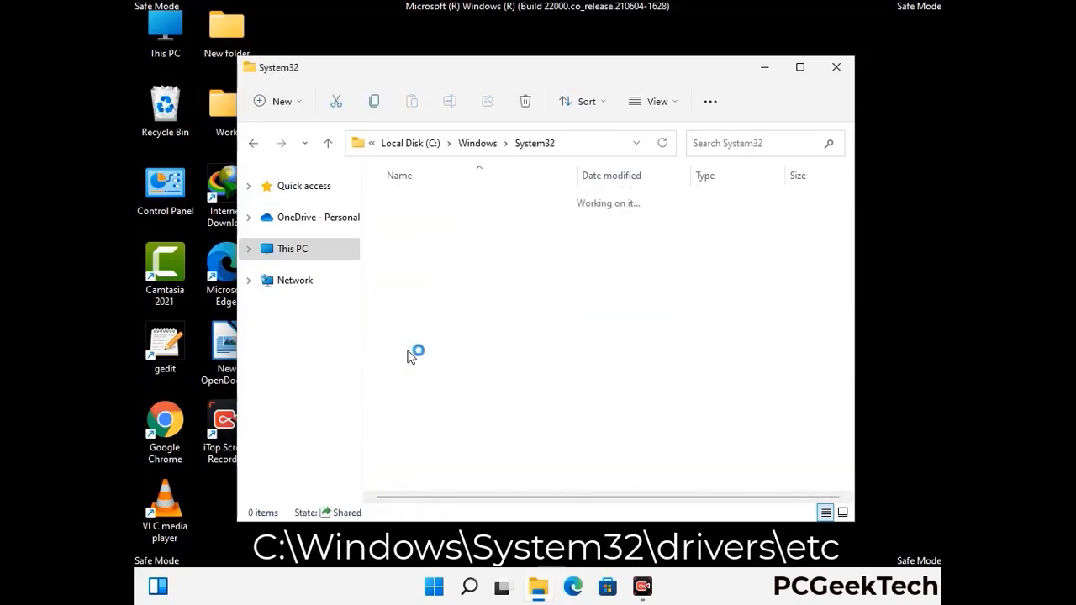
pyautogui.scroll(-5, 463, 367)
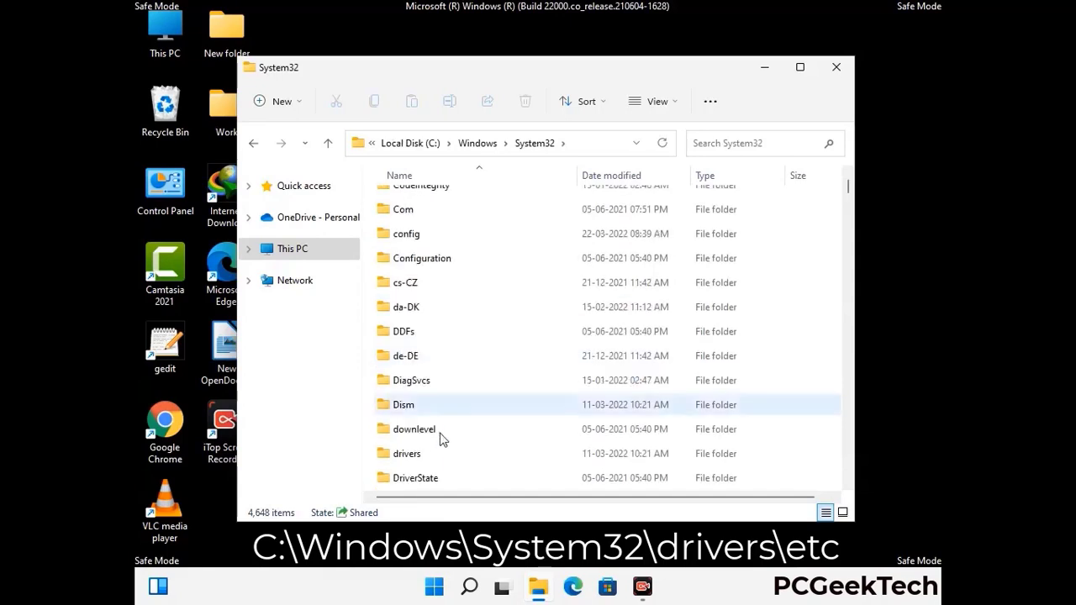
pyautogui.doubleClick(413, 454)
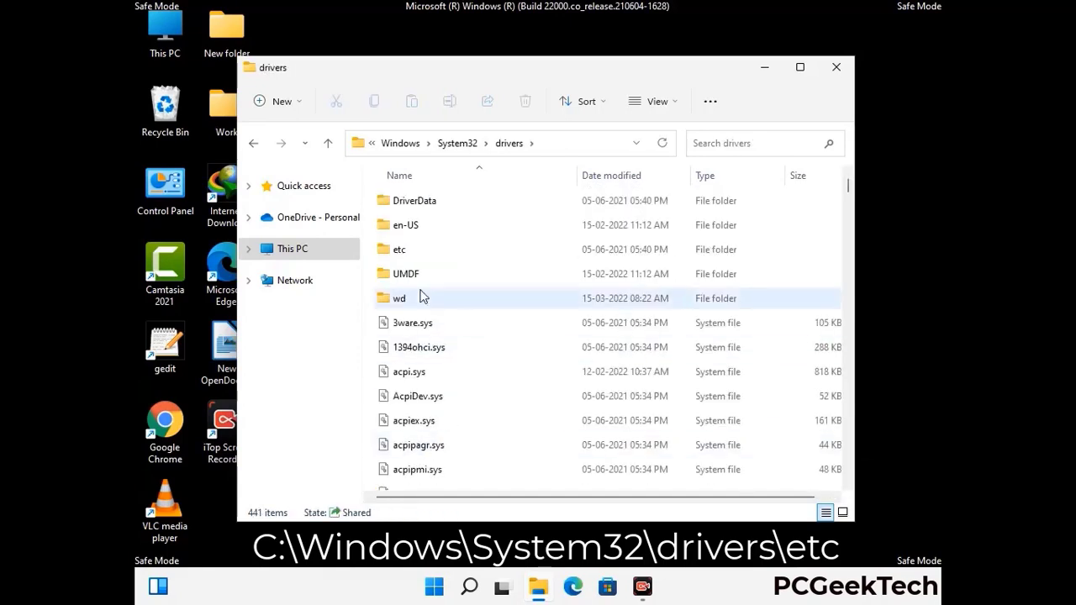
pyautogui.doubleClick(401, 251)
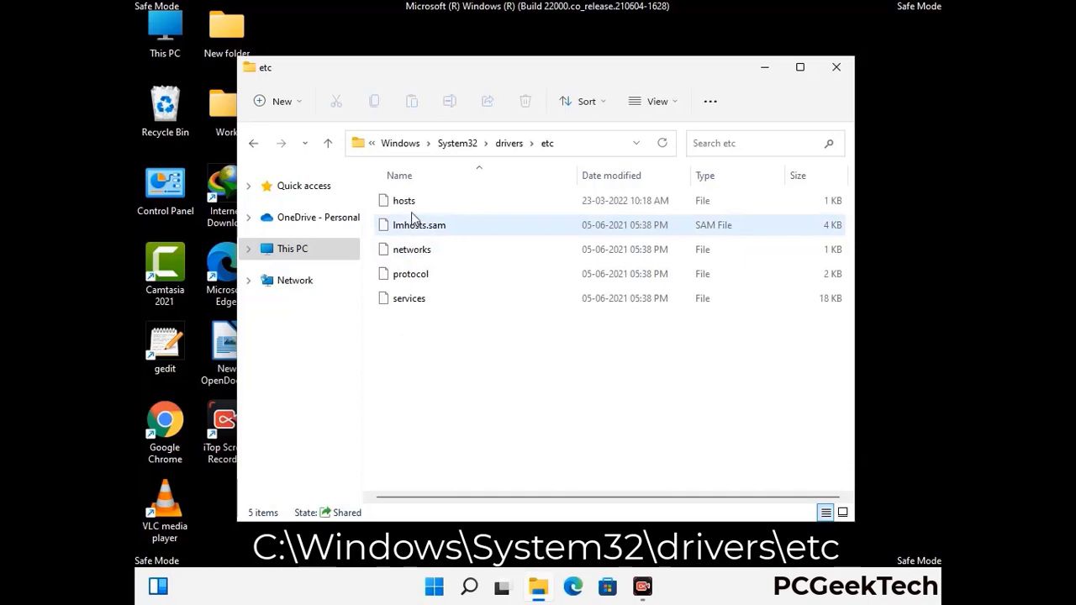
# Step: Open the hosts file with Notepad
pyautogui.click(410, 204)
pyautogui.doubleClick(412, 209)
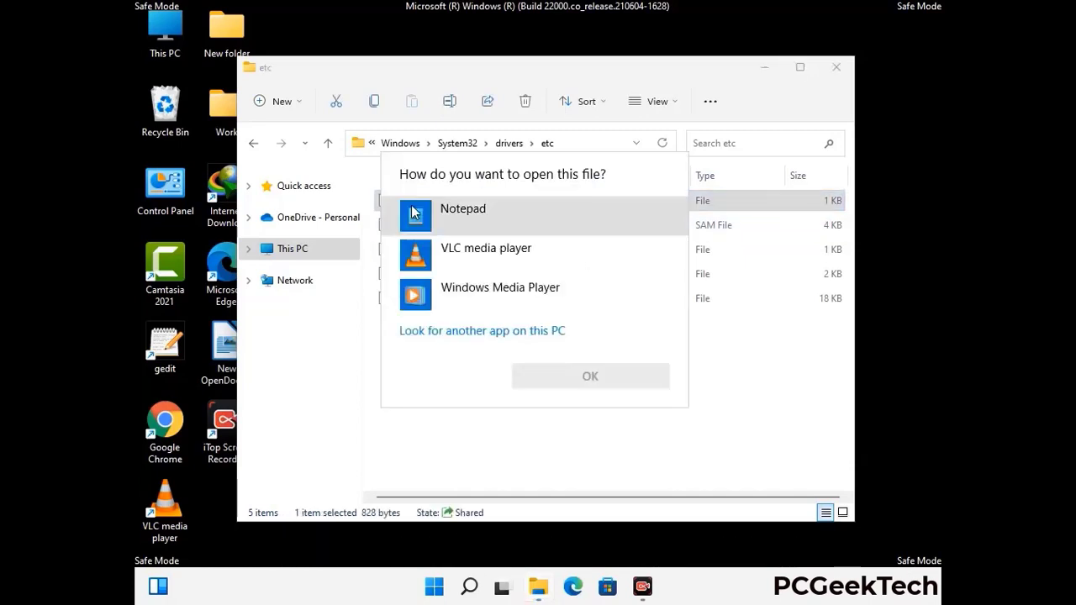
pyautogui.click(487, 215)
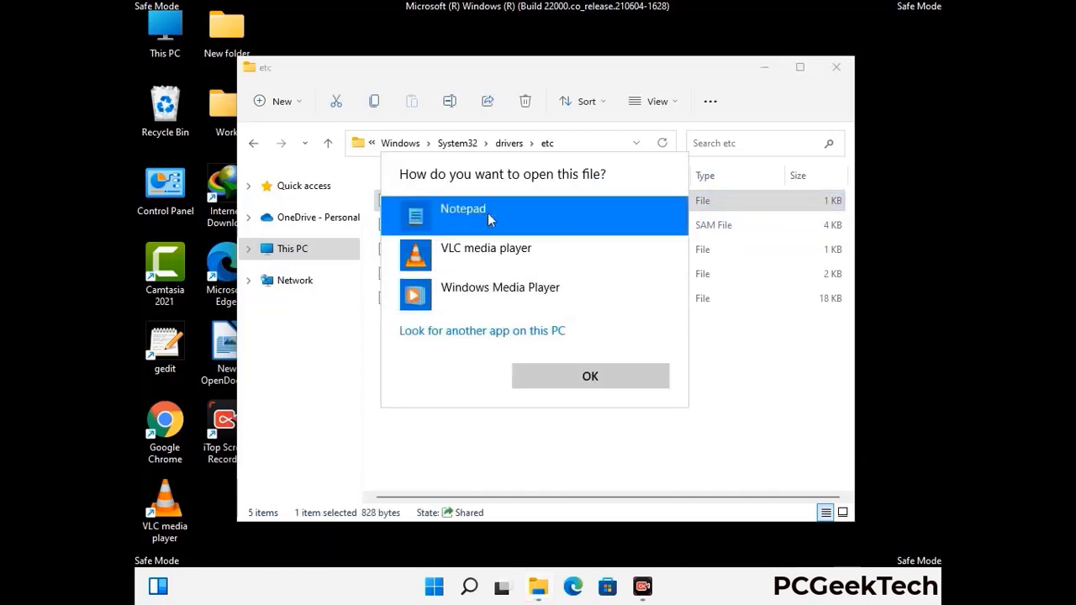
pyautogui.click(590, 376)
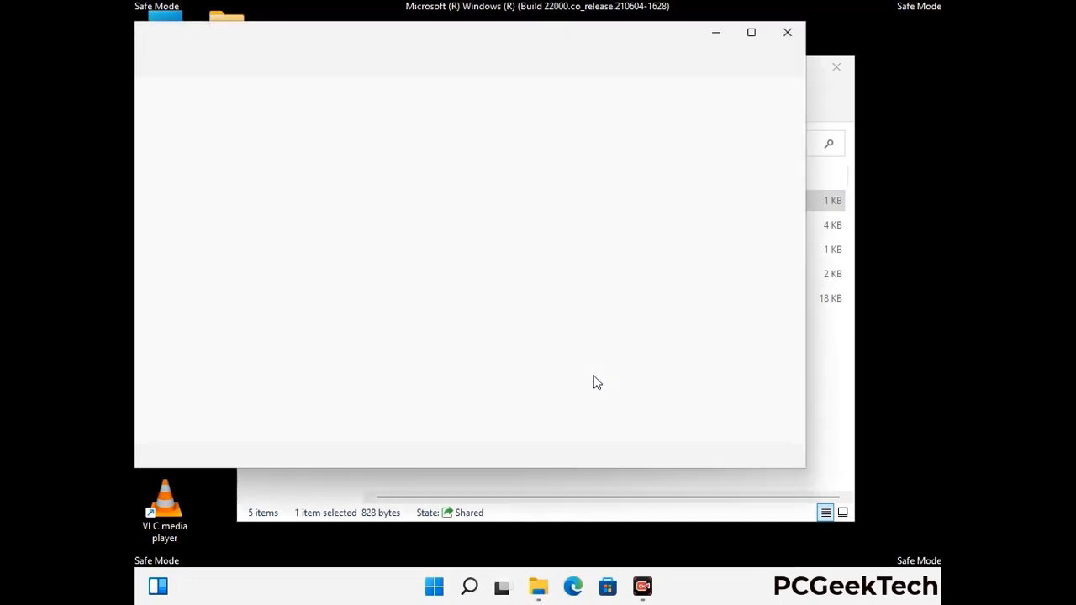
# Step: Add an empty line at the end of hosts and save the file
pyautogui.moveTo(466, 49); pyautogui.dragTo(562, 48)
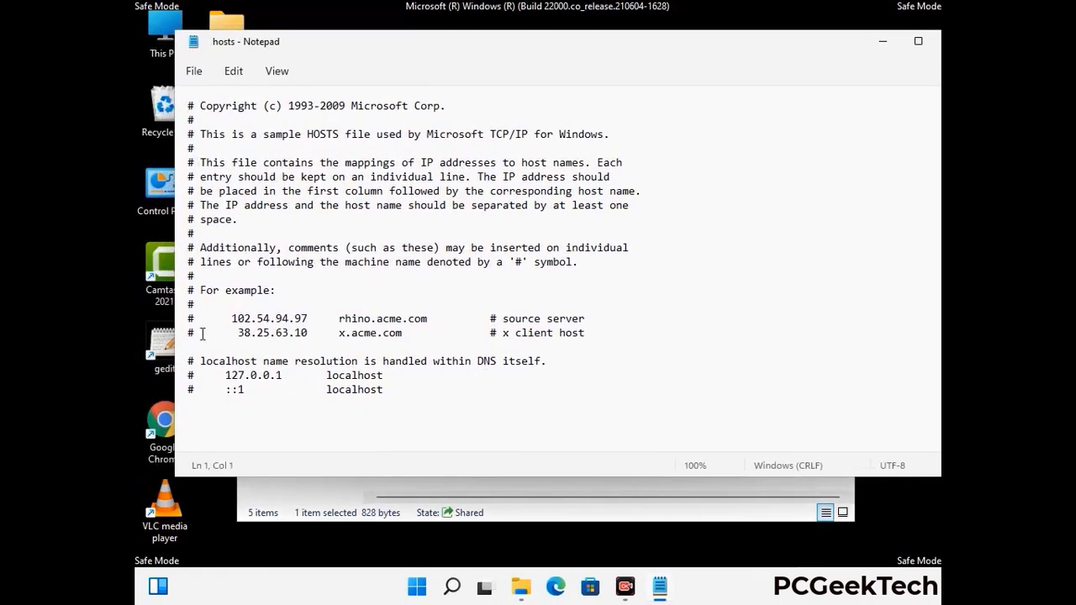
pyautogui.click(403, 394)
pyautogui.press('Return')
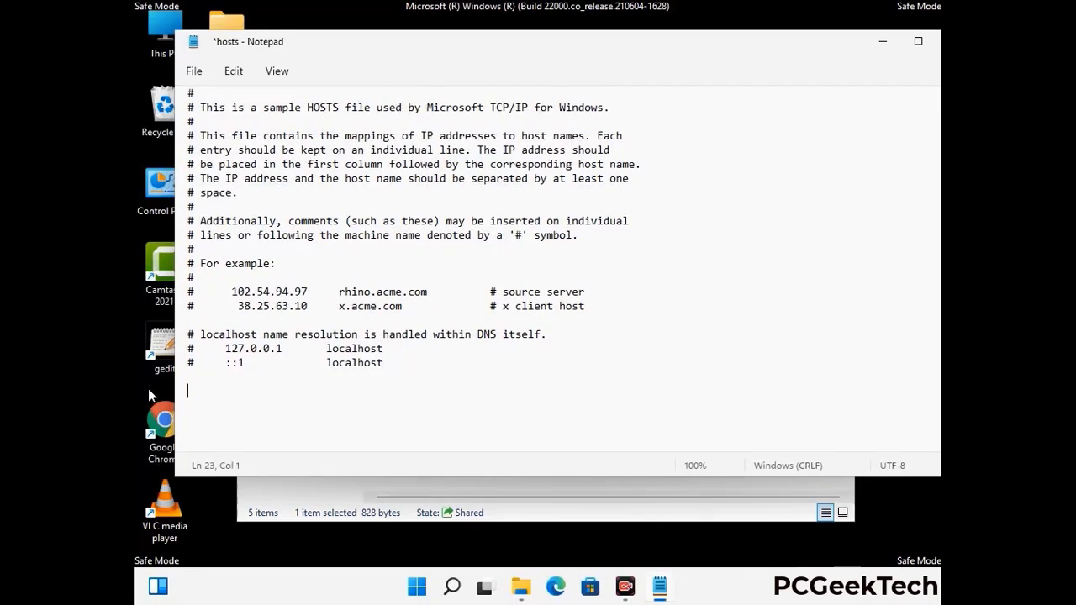
pyautogui.click(194, 71)
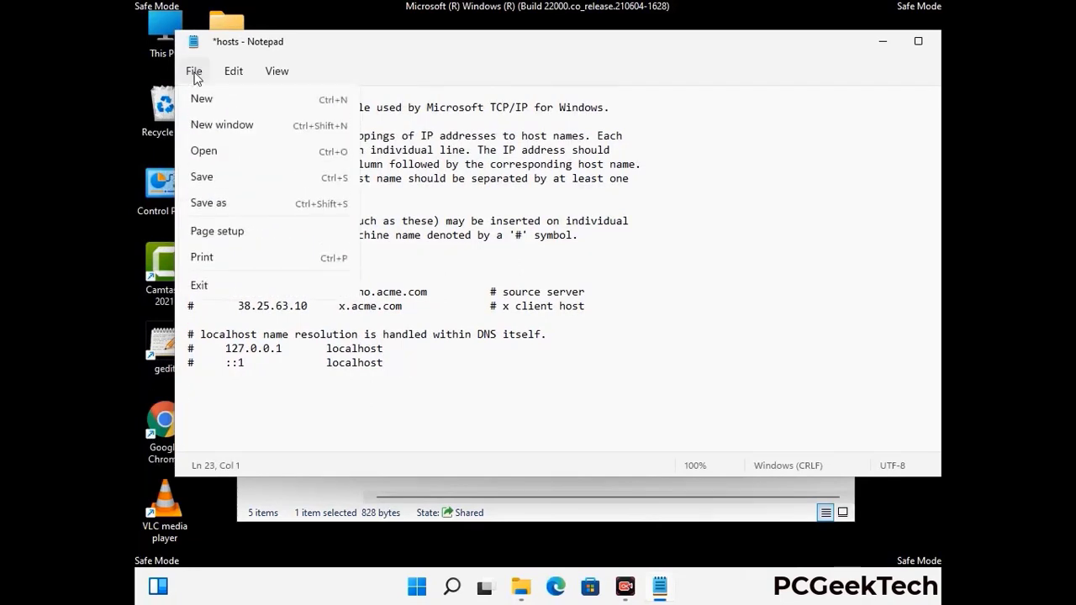
pyautogui.click(201, 179)
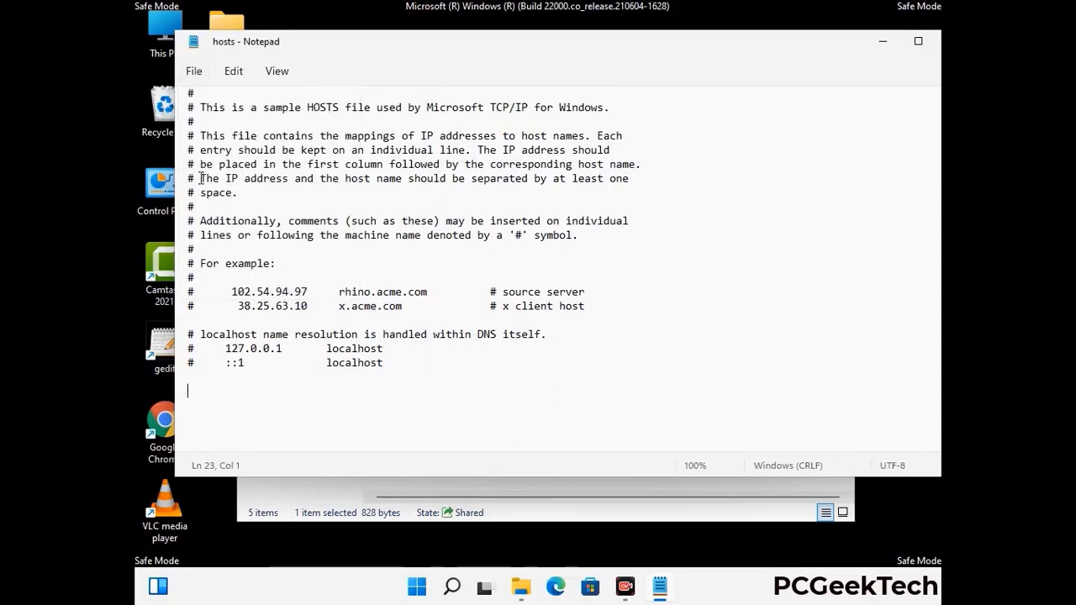
# Step: Close Notepad and the etc folder window
pyautogui.moveTo(812, 51); pyautogui.dragTo(711, 49)
pyautogui.click(830, 49)
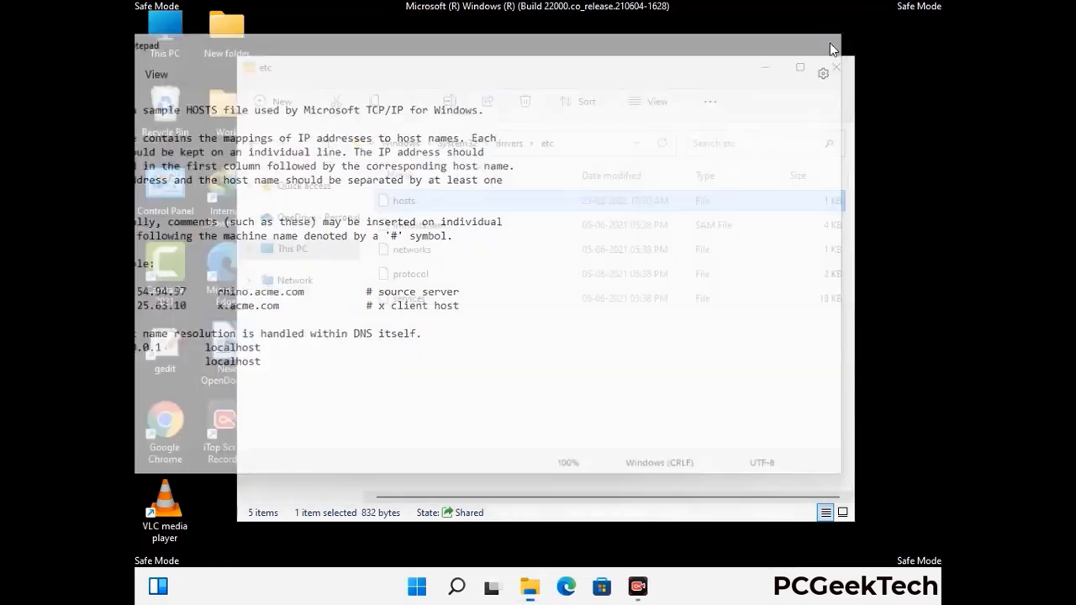
pyautogui.click(837, 64)
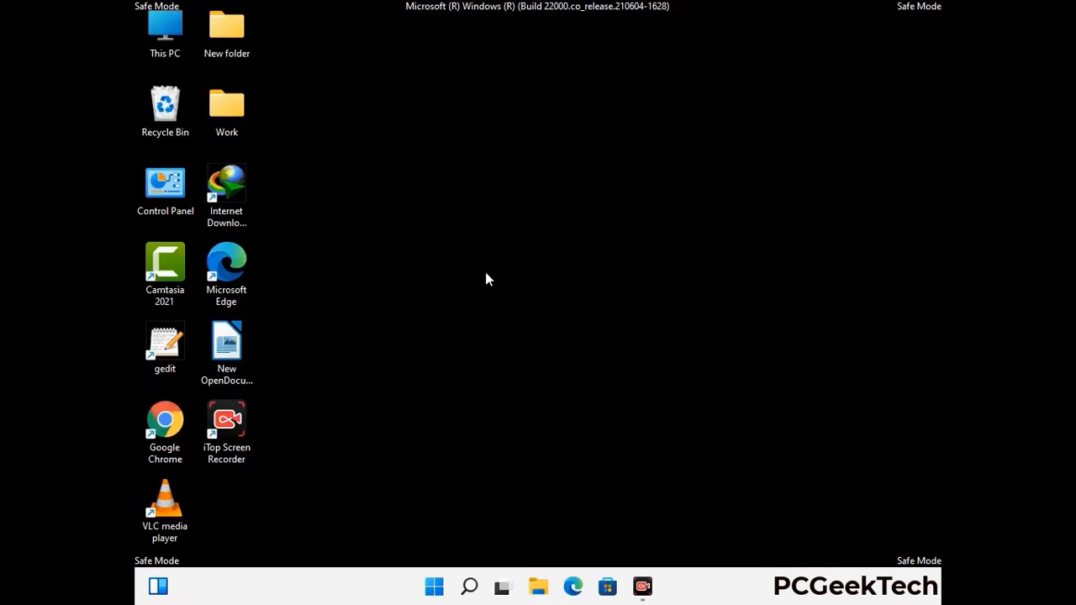
# Step: Run %appdata% from the Run dialog to open the AppData Roaming folder
pyautogui.press('super+r')
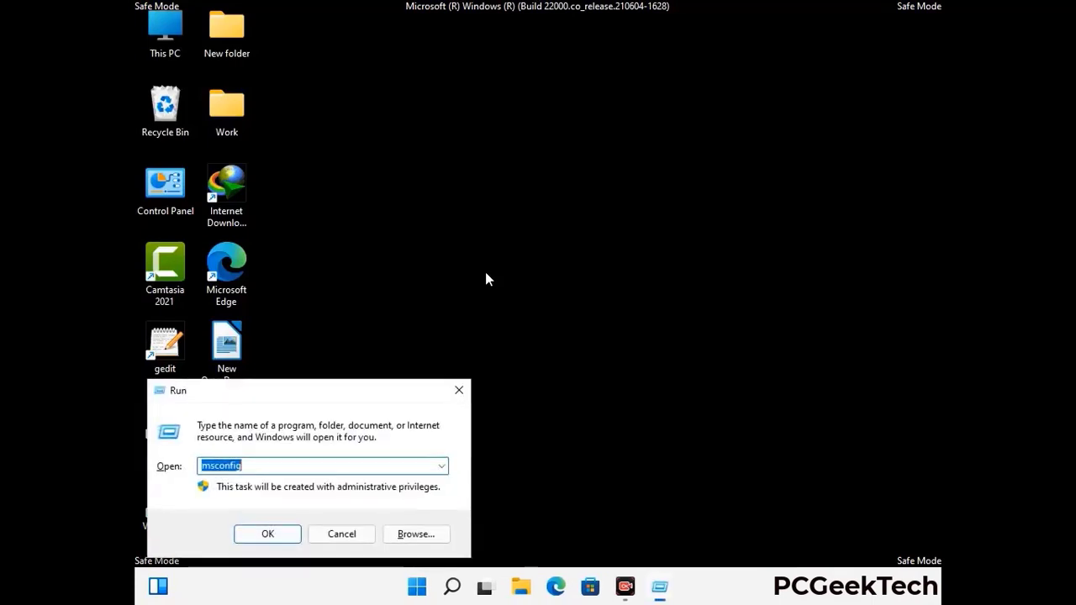
pyautogui.moveTo(308, 384); pyautogui.dragTo(500, 166)
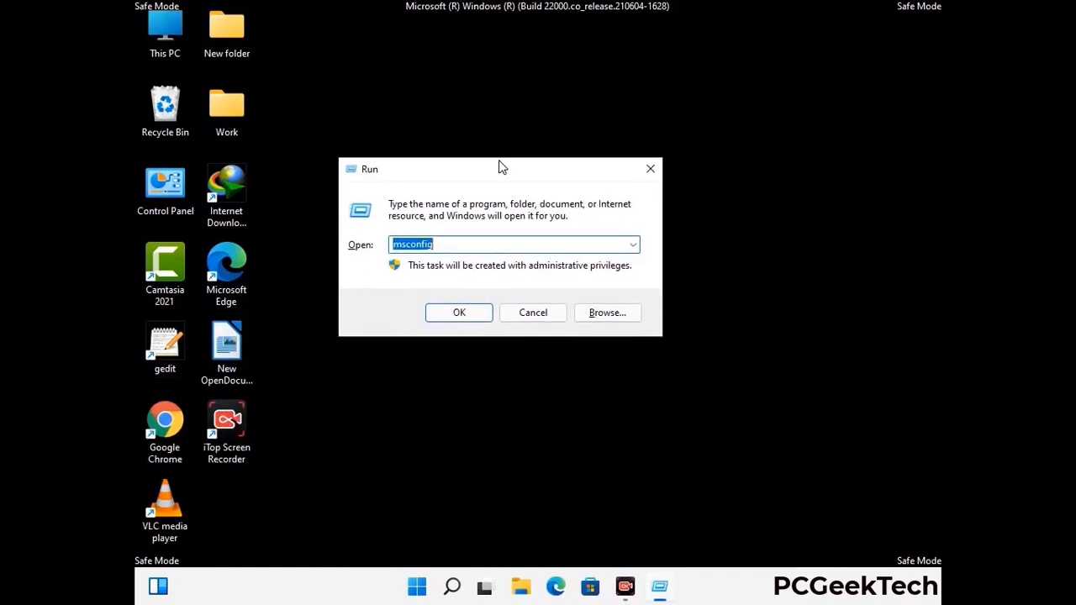
pyautogui.write('%')
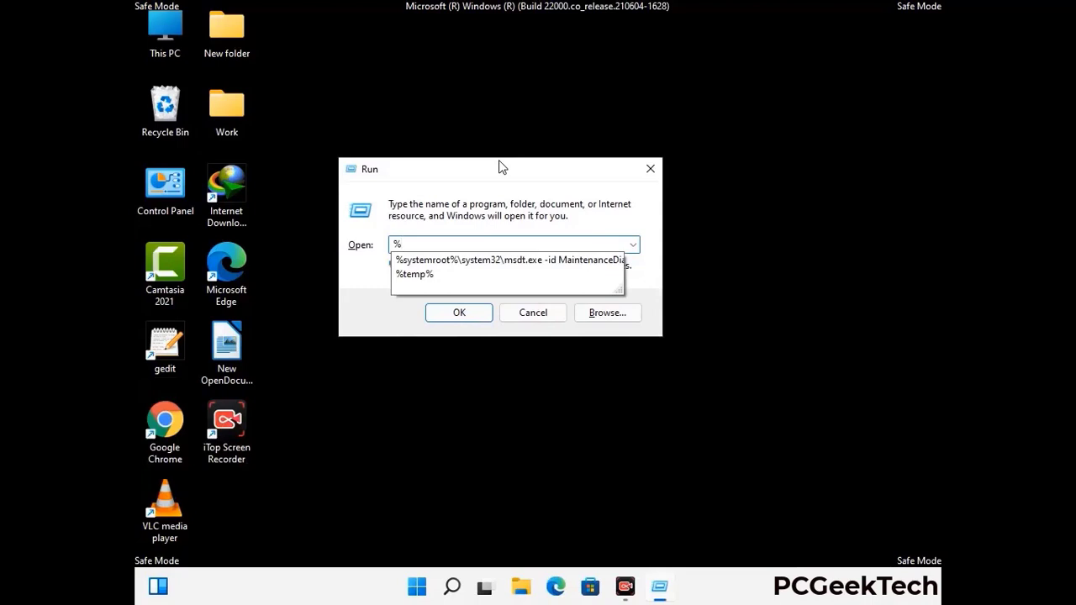
pyautogui.write('appdata%')
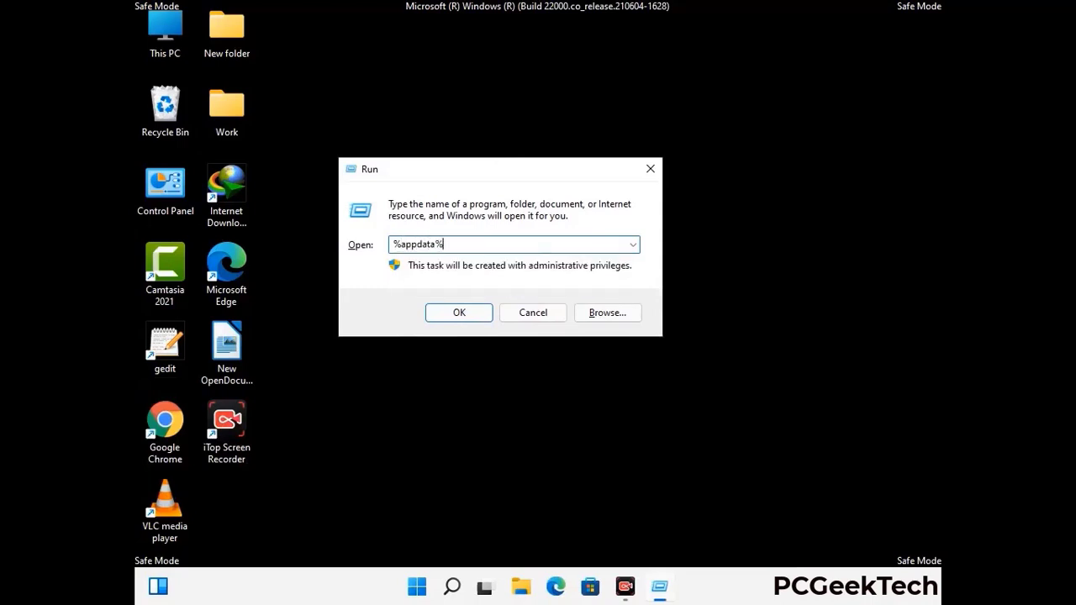
pyautogui.press('Return')
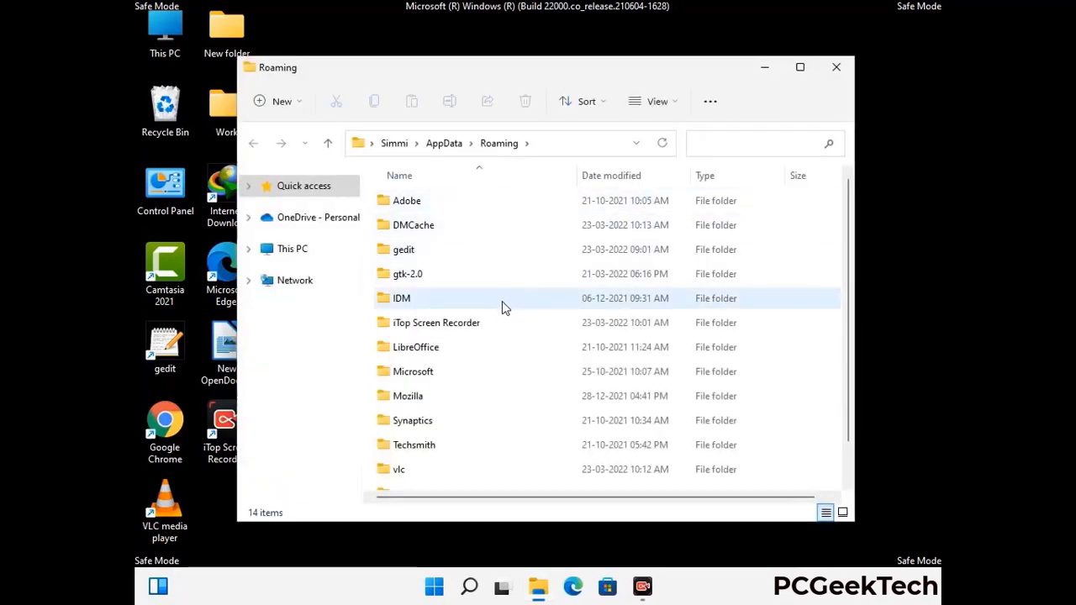
# Step: Delete the Zoom folder from Roaming and close the window
pyautogui.scroll(-2, 504, 303)
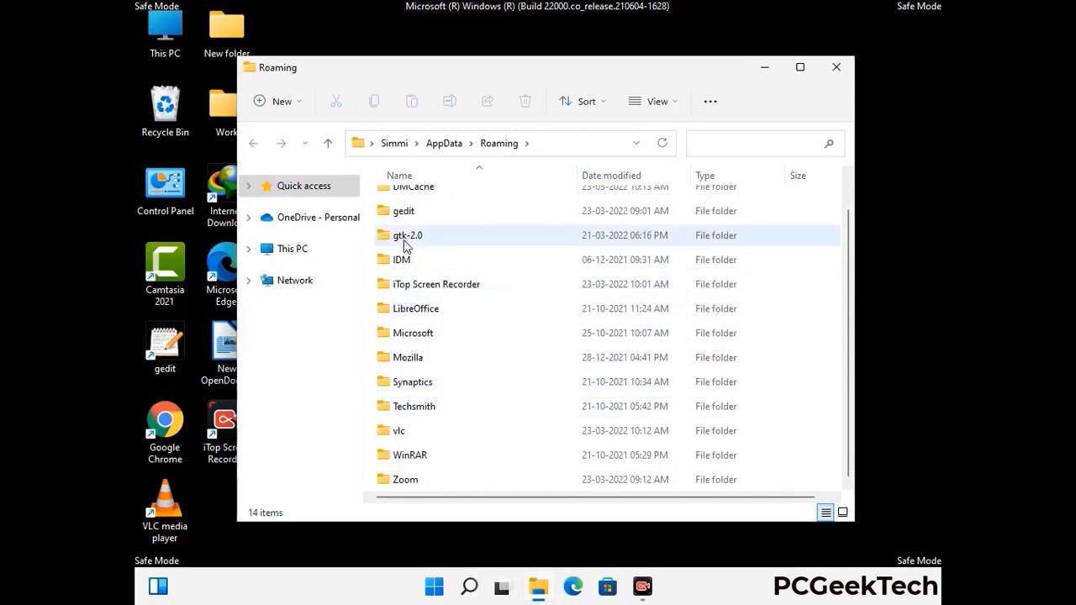
pyautogui.scroll(2, 402, 256)
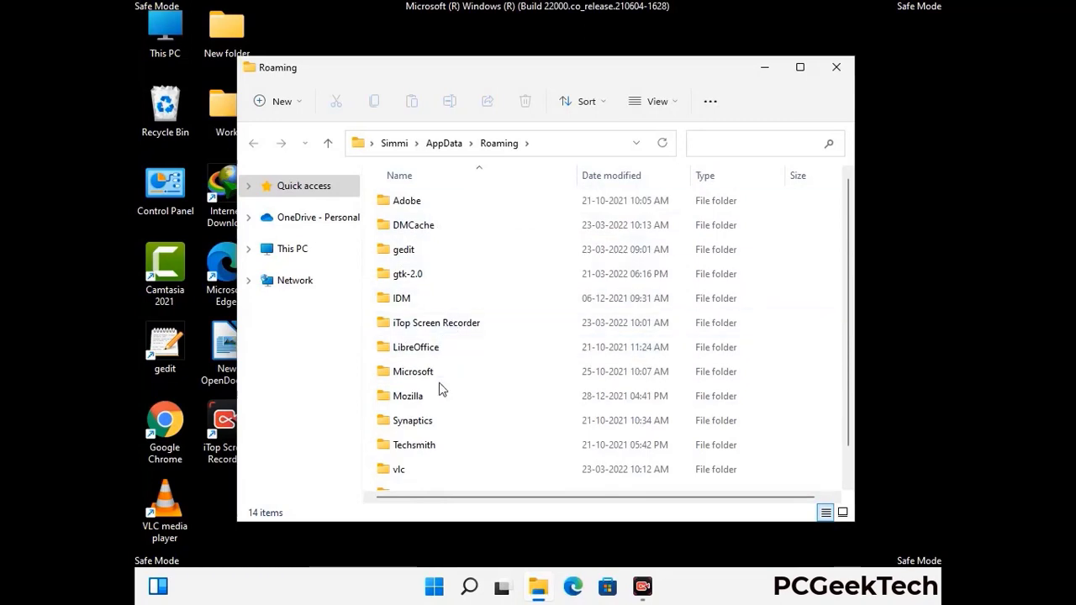
pyautogui.scroll(-2, 439, 392)
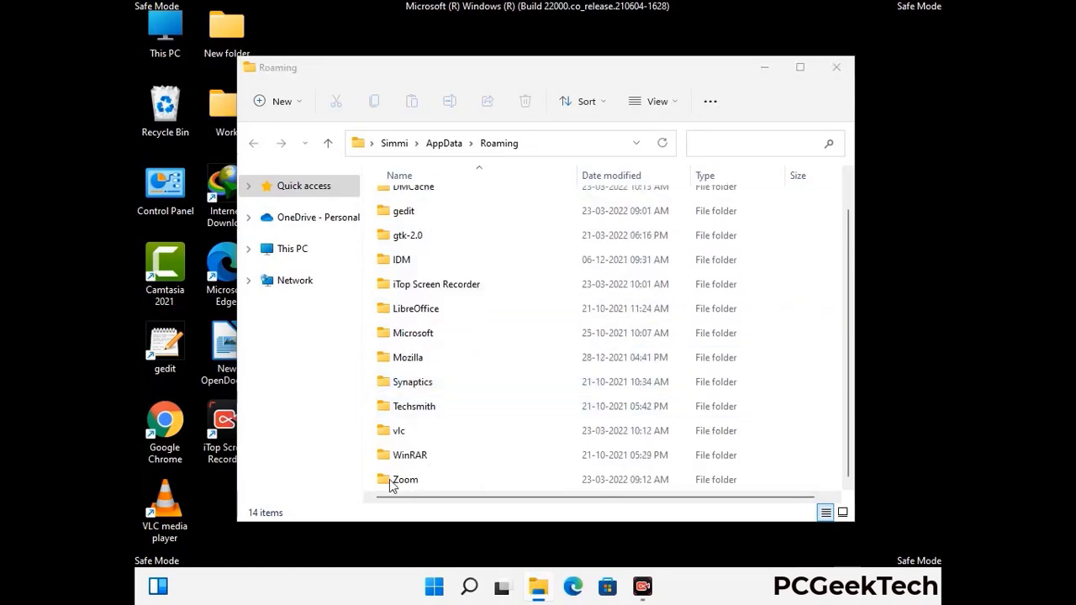
pyautogui.click(602, 474)
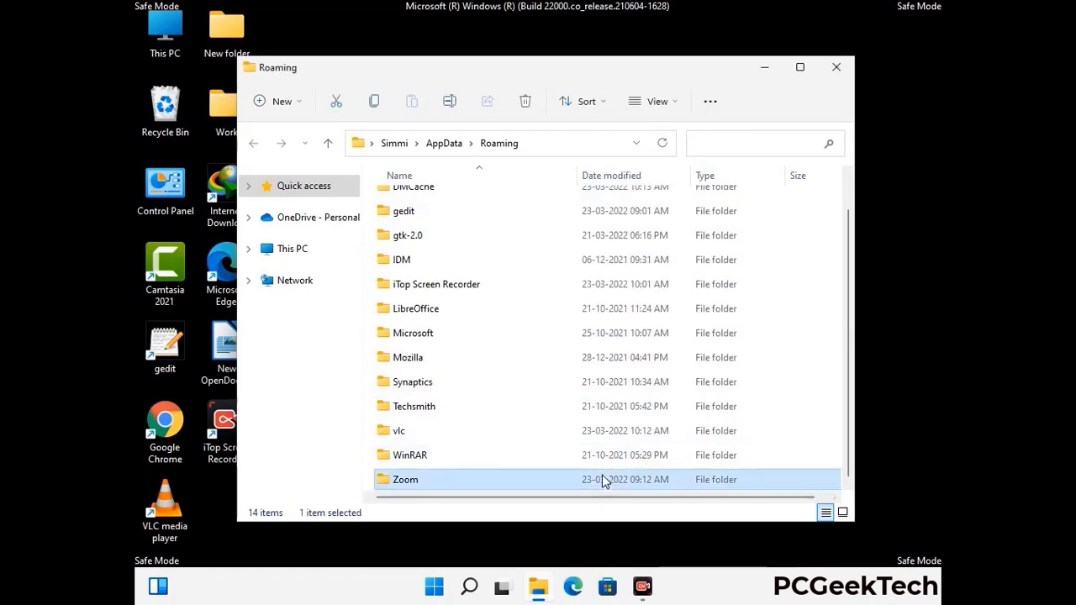
pyautogui.click(525, 102)
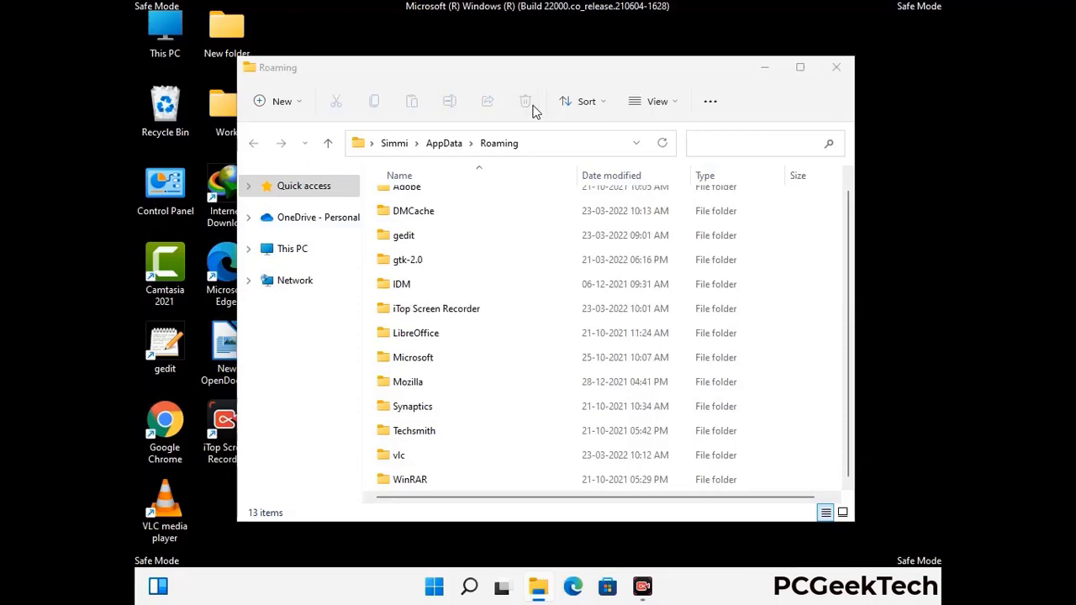
pyautogui.click(835, 69)
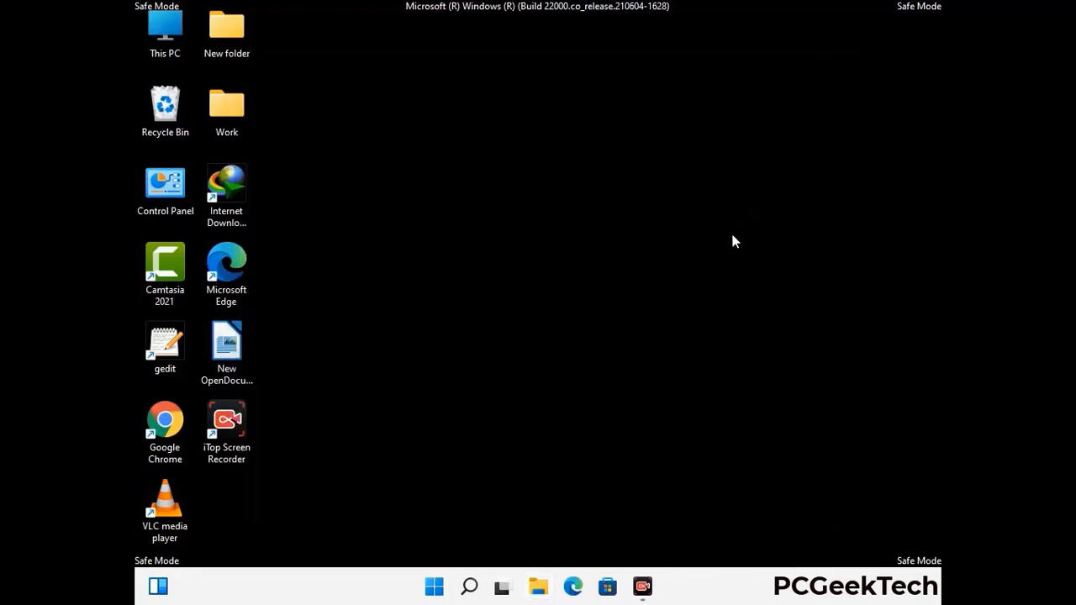
# Step: Run %LocalAppData% from the Run dialog to open AppData Local
pyautogui.press('super+r')
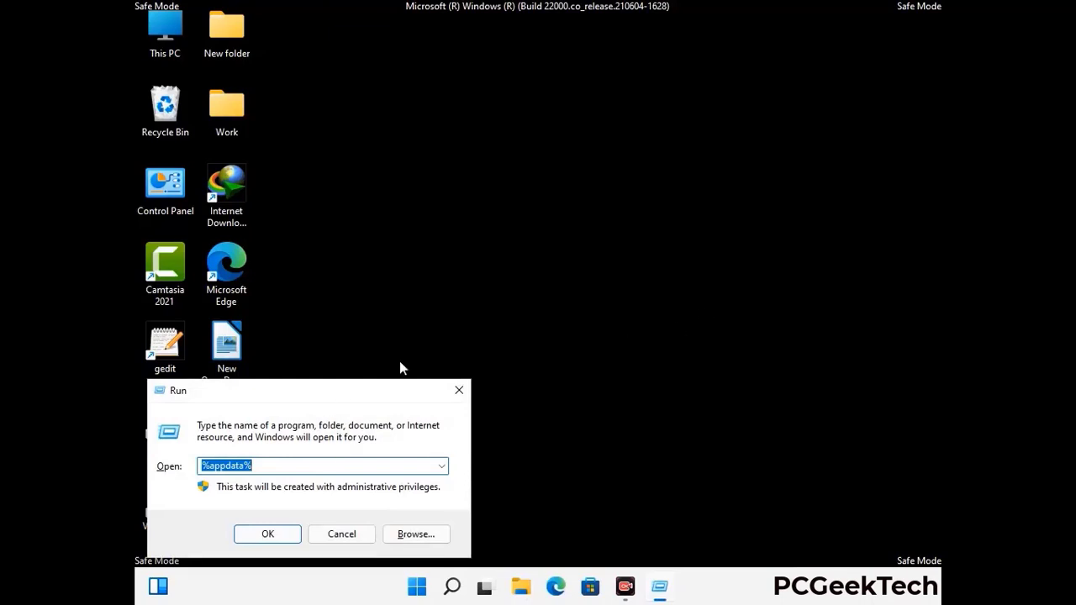
pyautogui.moveTo(336, 399); pyautogui.dragTo(564, 213)
pyautogui.write('%Local')
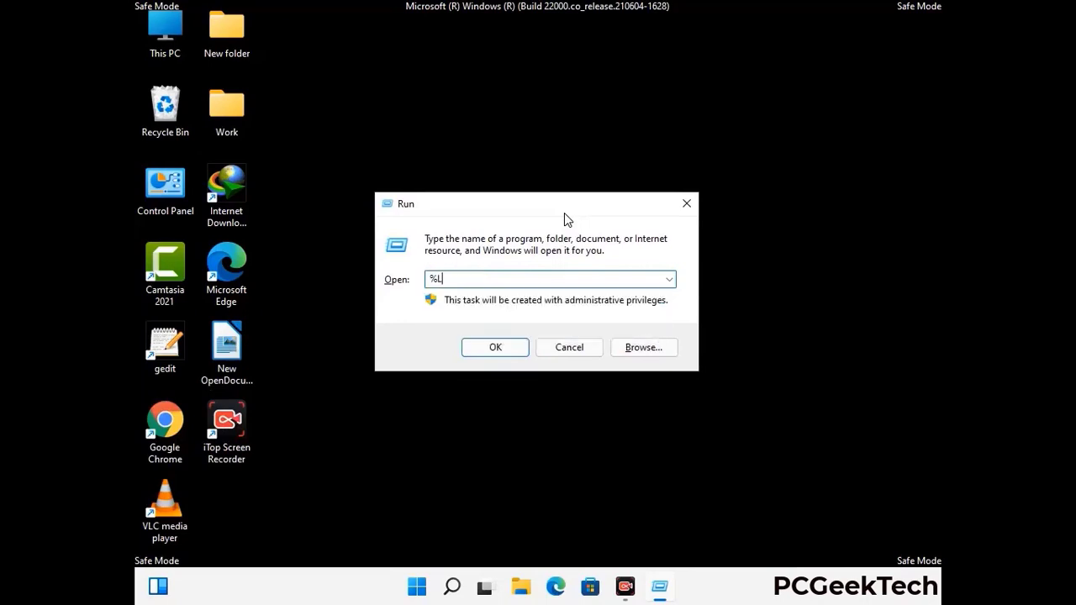
pyautogui.write('App')
pyautogui.press('Return')
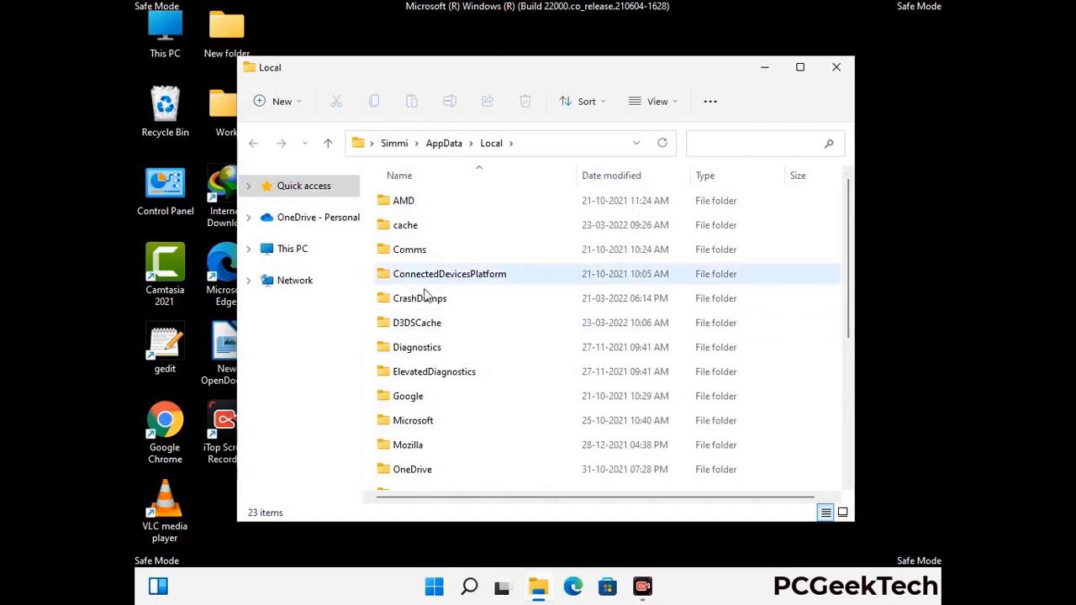
# Step: Delete the Mozilla folder from Local and close the window
pyautogui.scroll(-1, 452, 377)
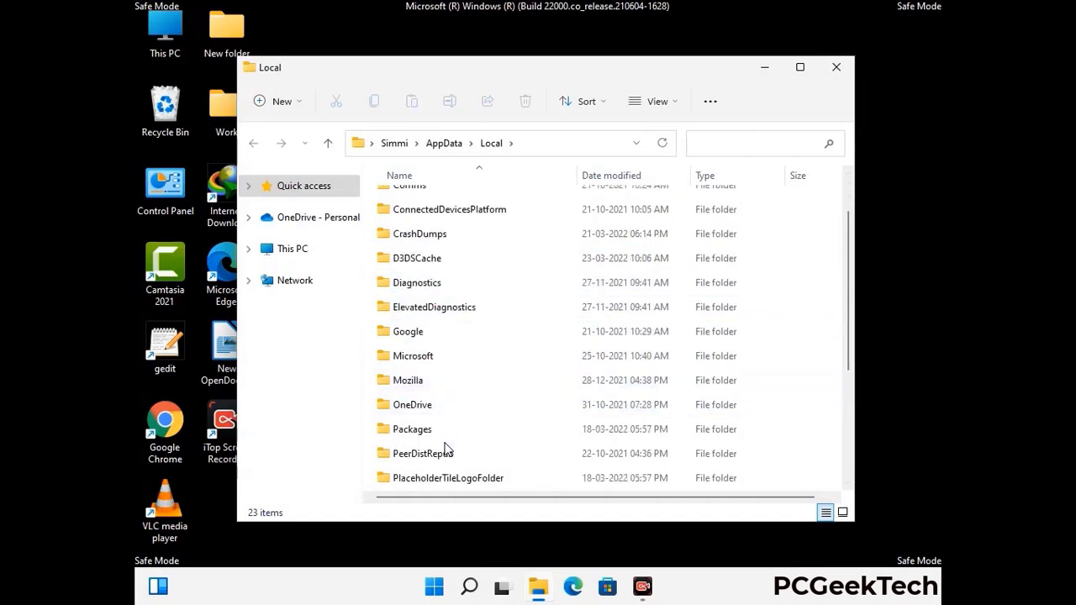
pyautogui.click(418, 385)
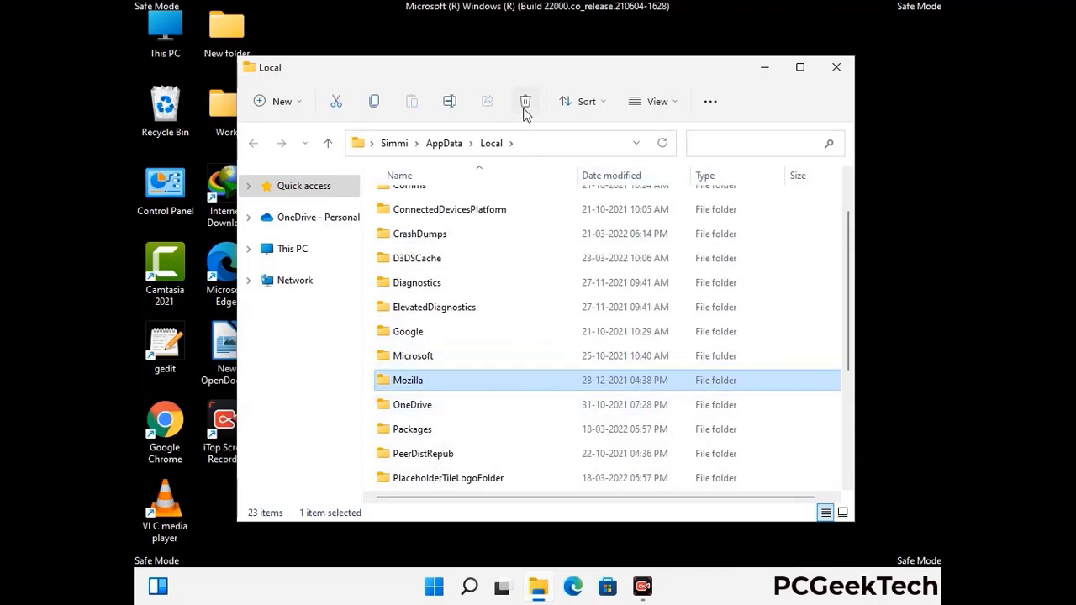
pyautogui.click(524, 110)
pyautogui.click(524, 110)
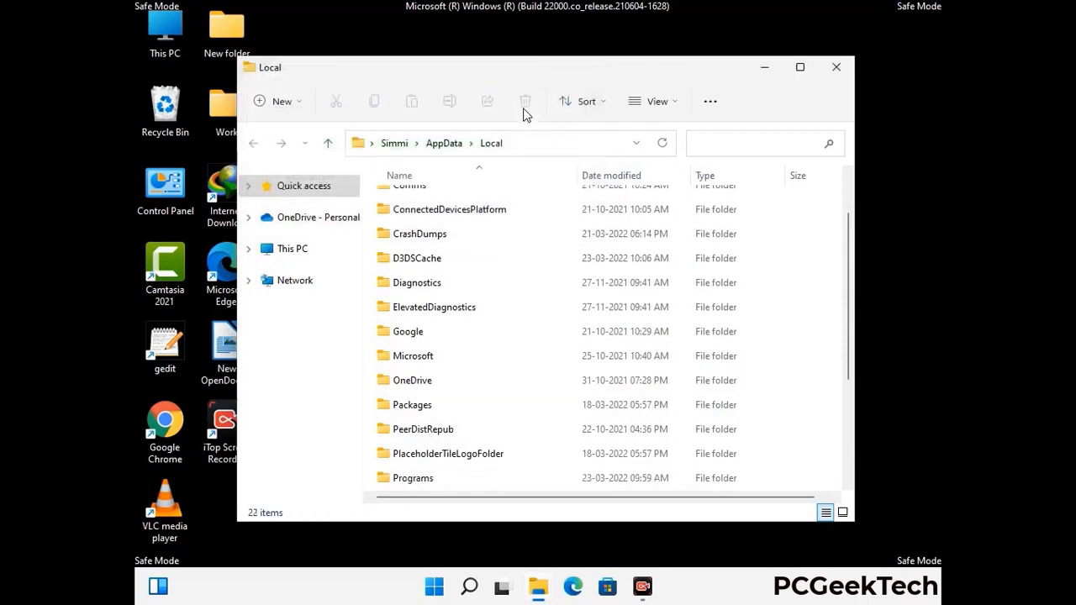
pyautogui.click(837, 76)
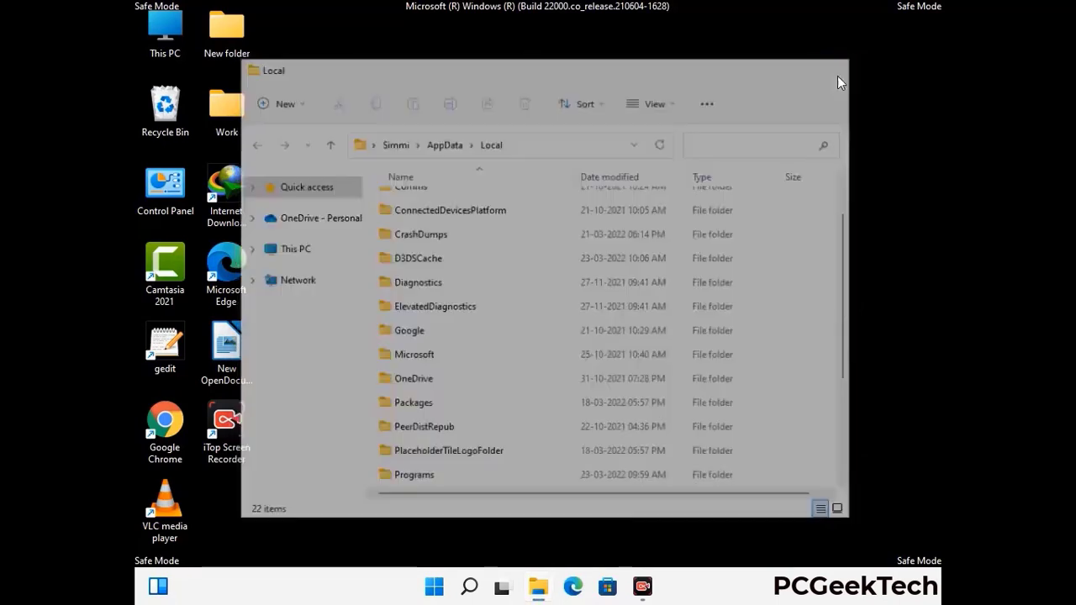
# Step: Run %ProgramData% from the Run dialog to open ProgramData
pyautogui.press('super+r')
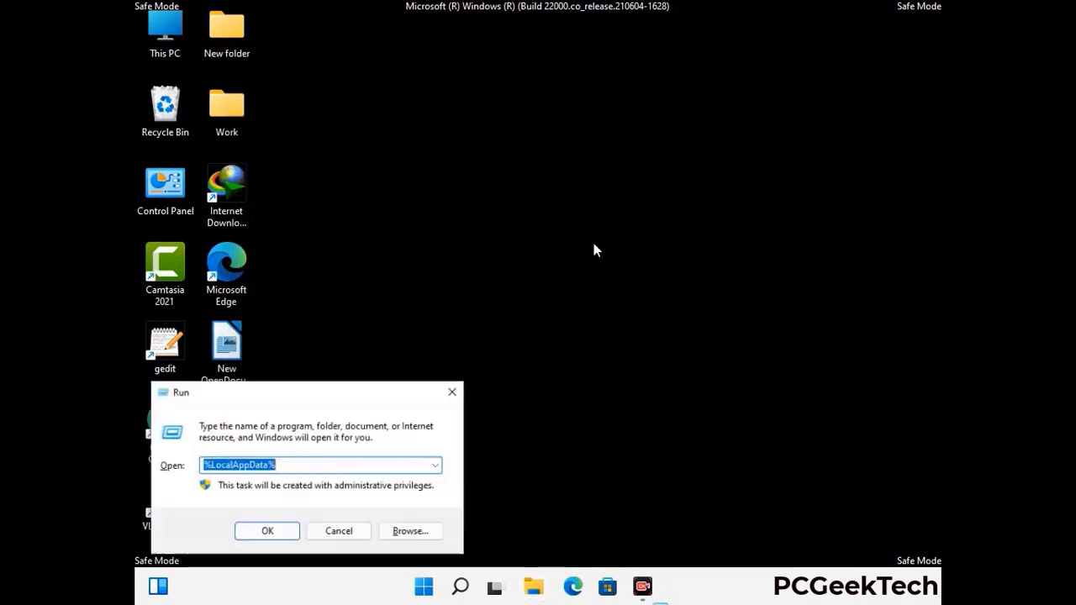
pyautogui.moveTo(276, 403); pyautogui.dragTo(494, 225)
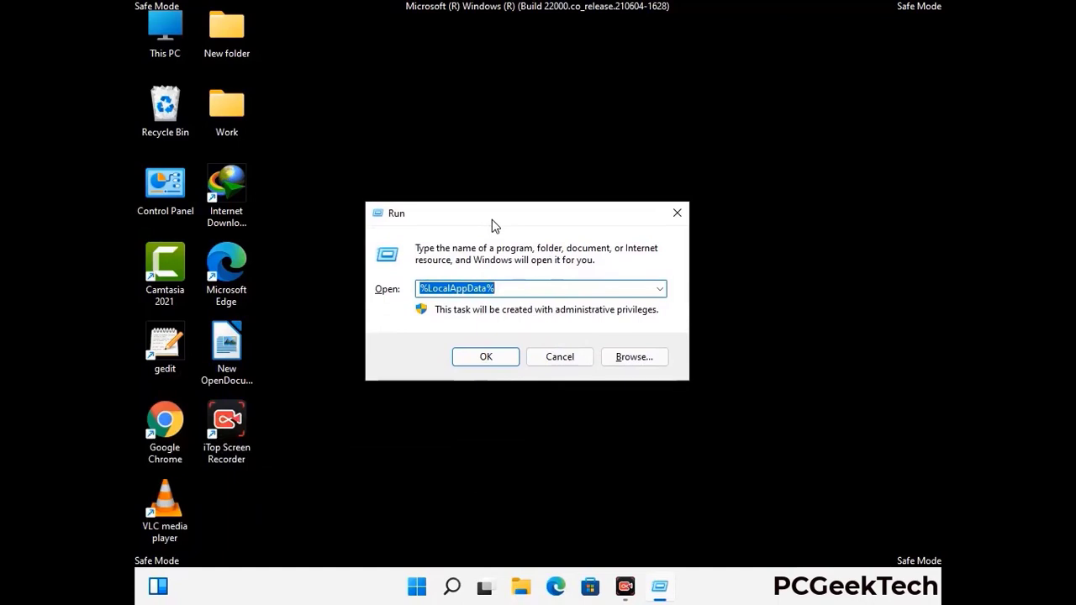
pyautogui.write('%')
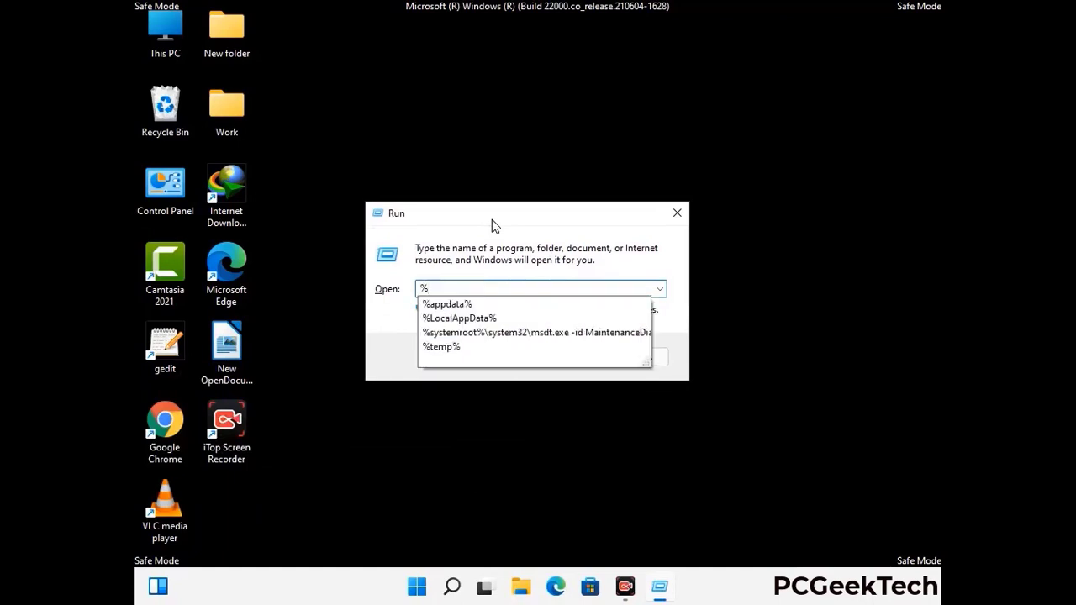
pyautogui.write('ProgramData%')
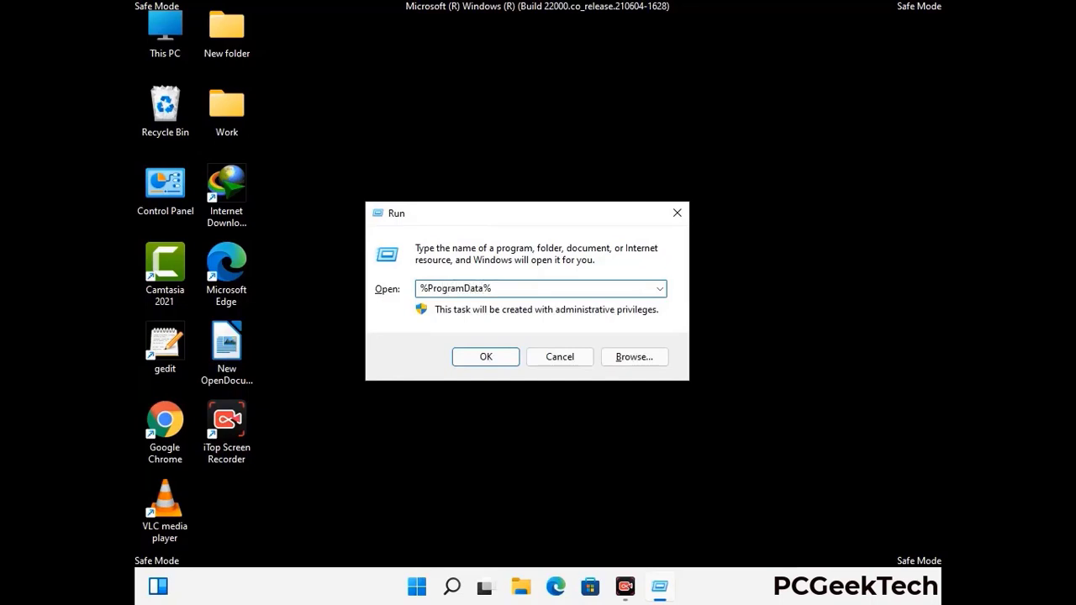
pyautogui.press('Return')
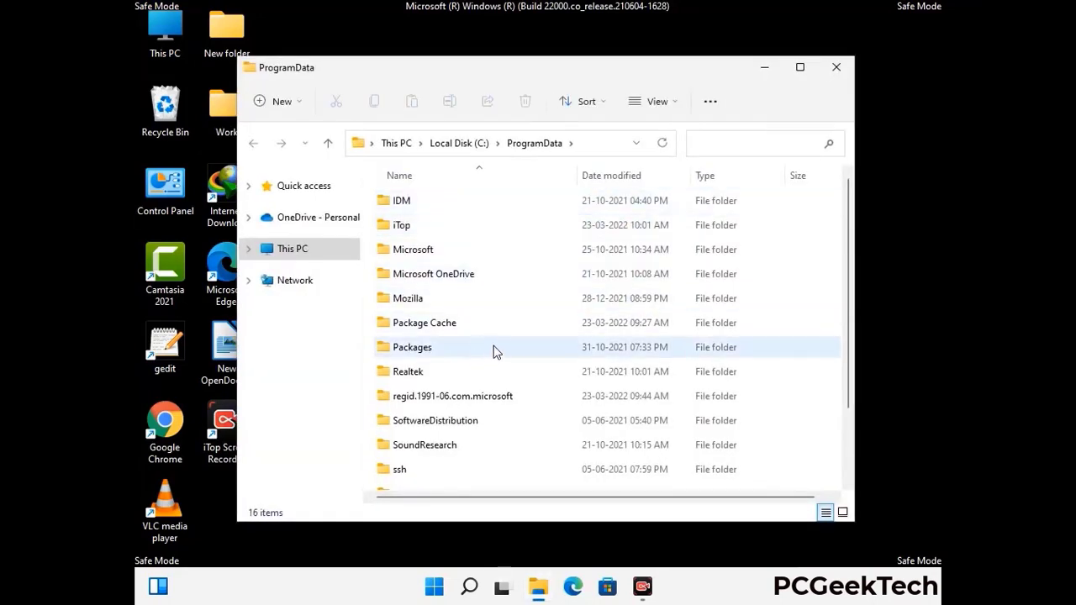
# Step: Delete the Mozilla folder from ProgramData and close the window
pyautogui.scroll(-1, 494, 353)
pyautogui.scroll(-1, 494, 370)
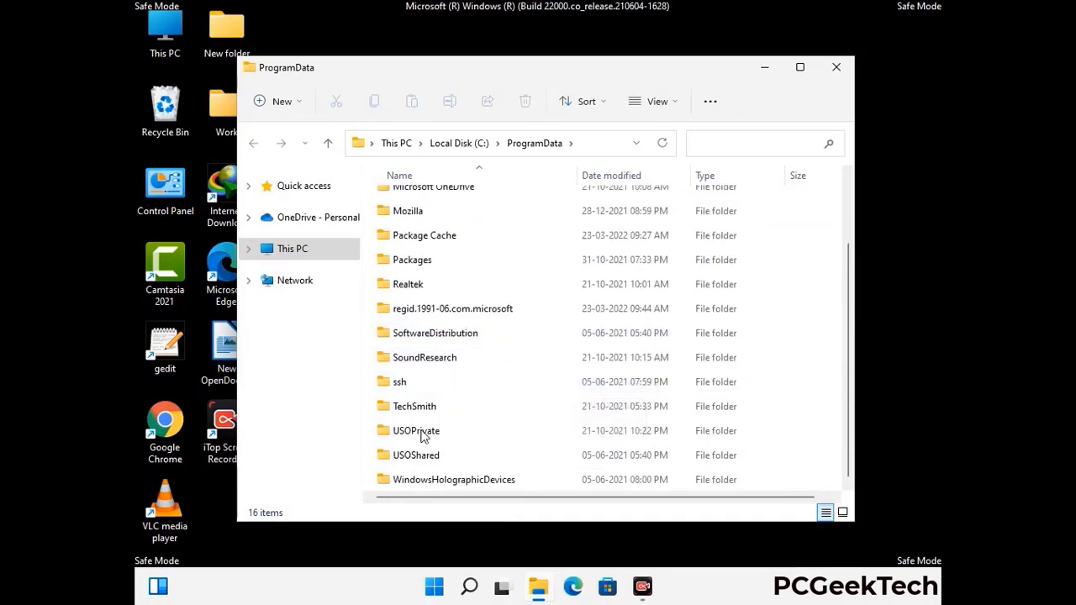
pyautogui.click(420, 212)
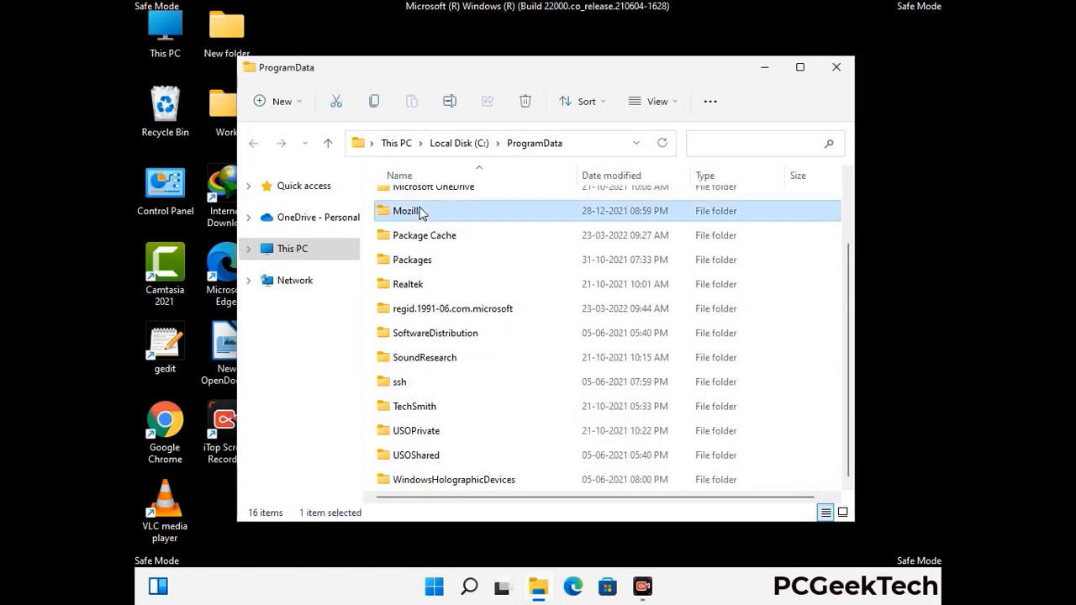
pyautogui.click(529, 104)
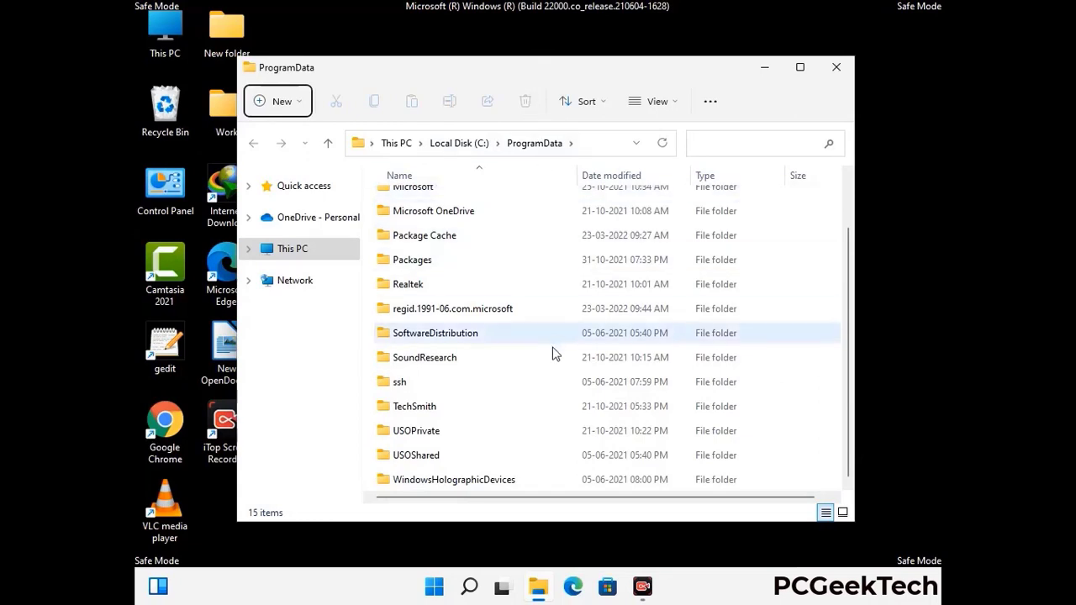
pyautogui.scroll(1, 554, 353)
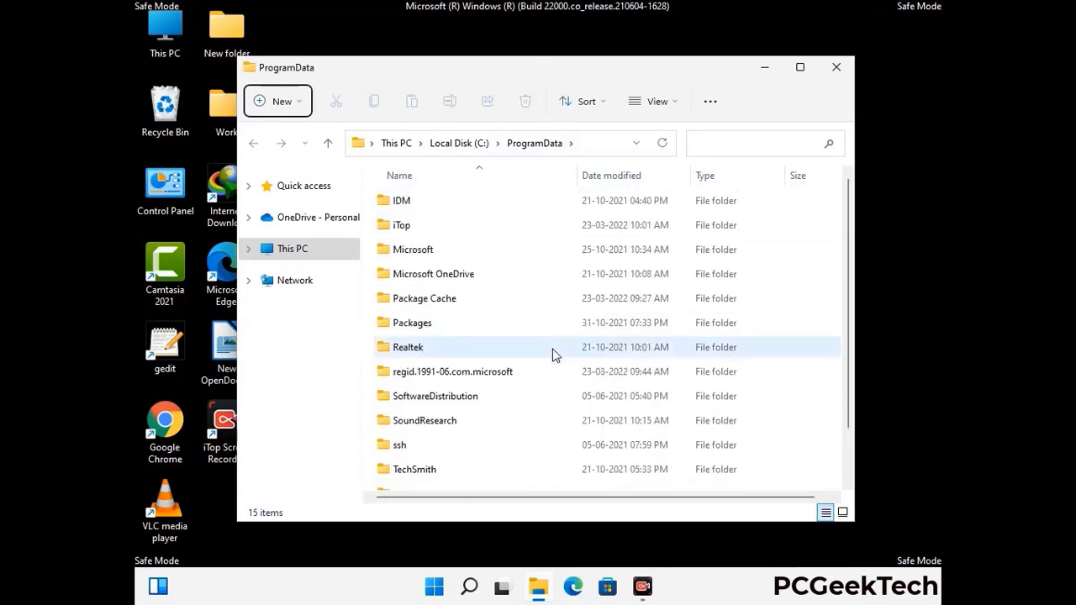
pyautogui.click(845, 70)
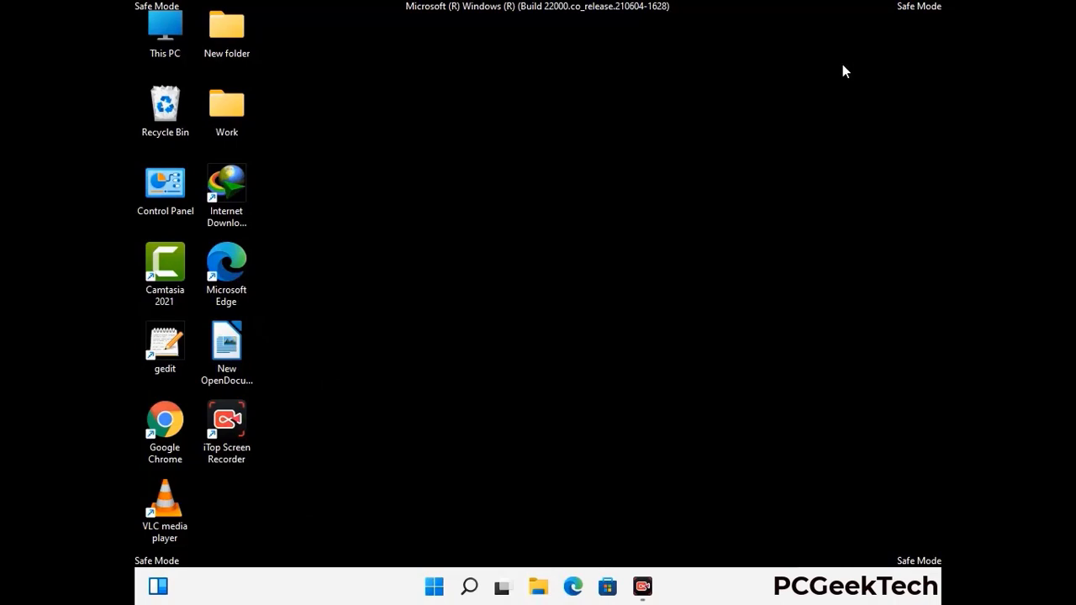
pyautogui.press('super+r')
pyautogui.moveTo(350, 390); pyautogui.dragTo(558, 212)
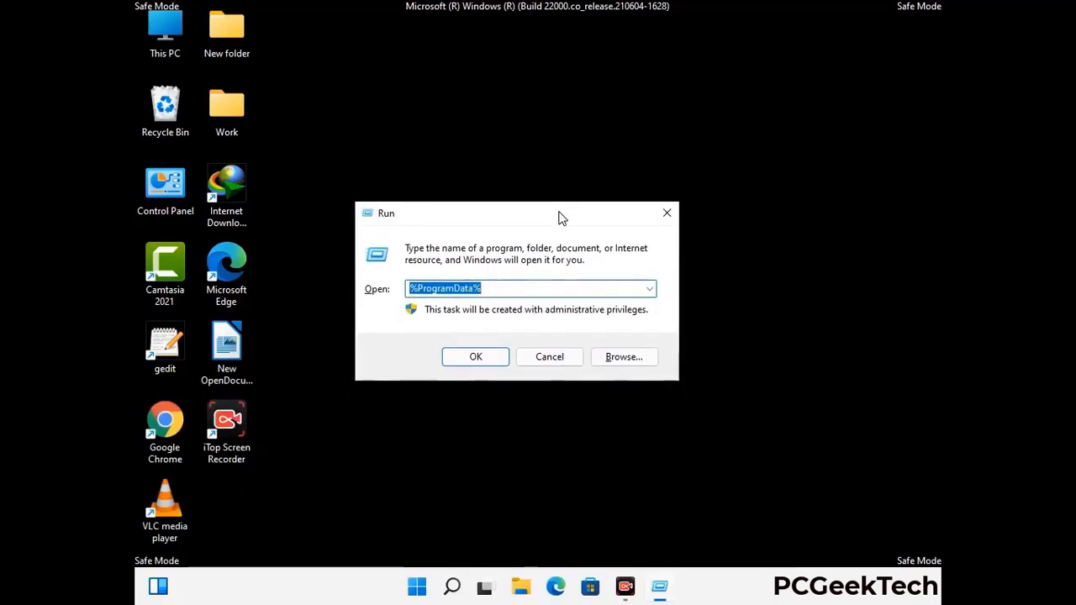
pyautogui.write('%Wi')
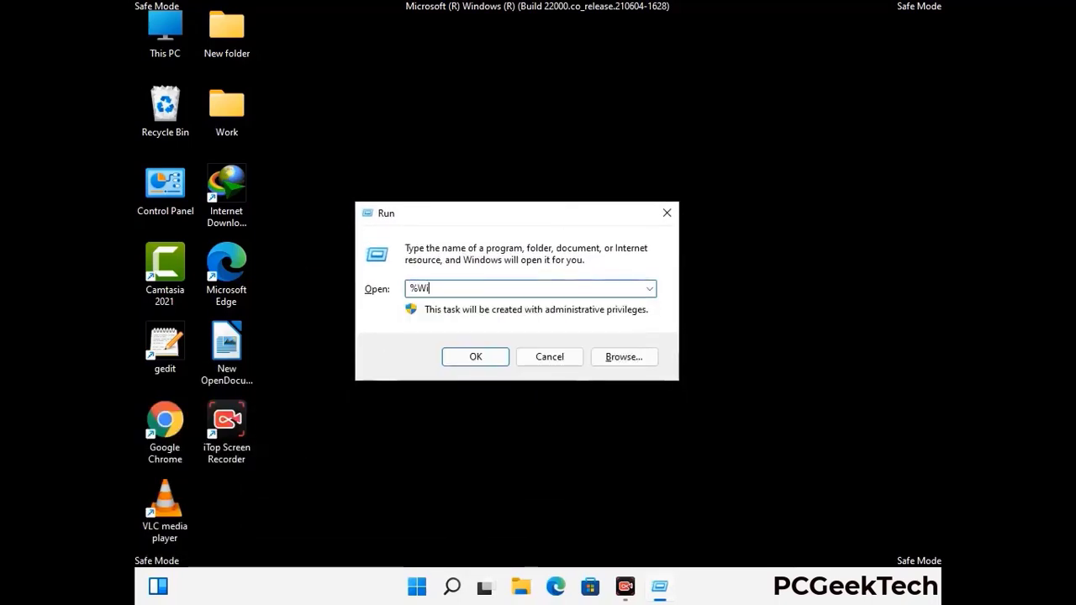
pyautogui.write('nDir%')
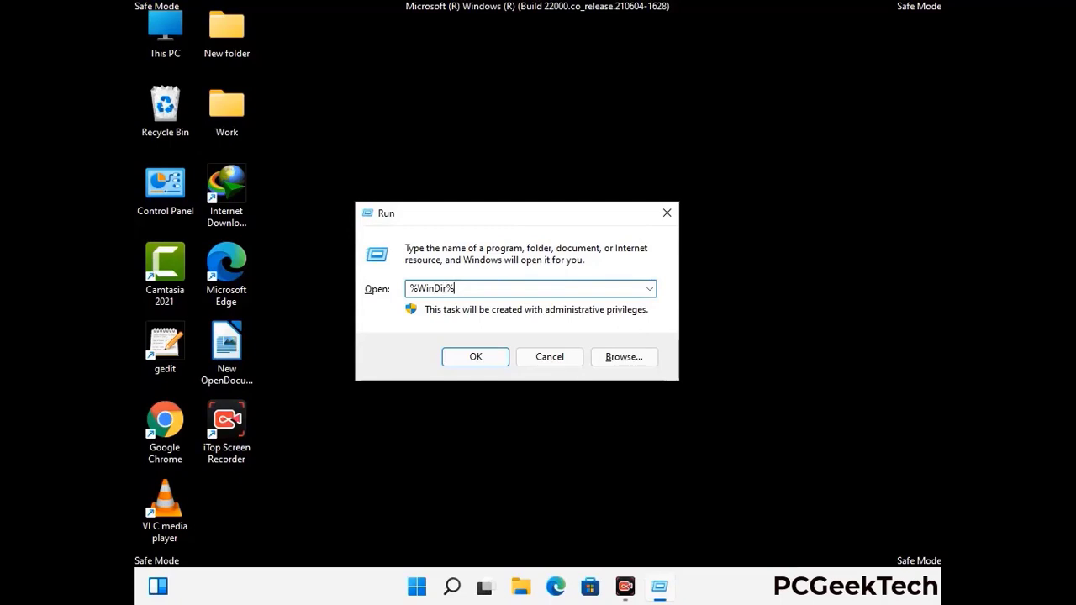
pyautogui.press('Return')
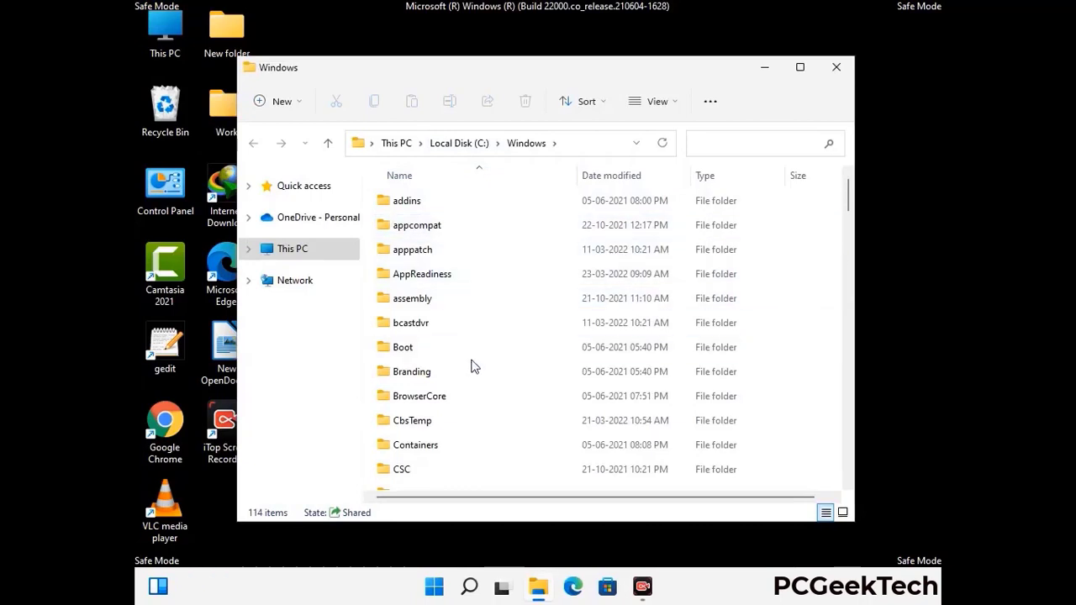
pyautogui.scroll(-1, 473, 370)
pyautogui.scroll(-2, 473, 371)
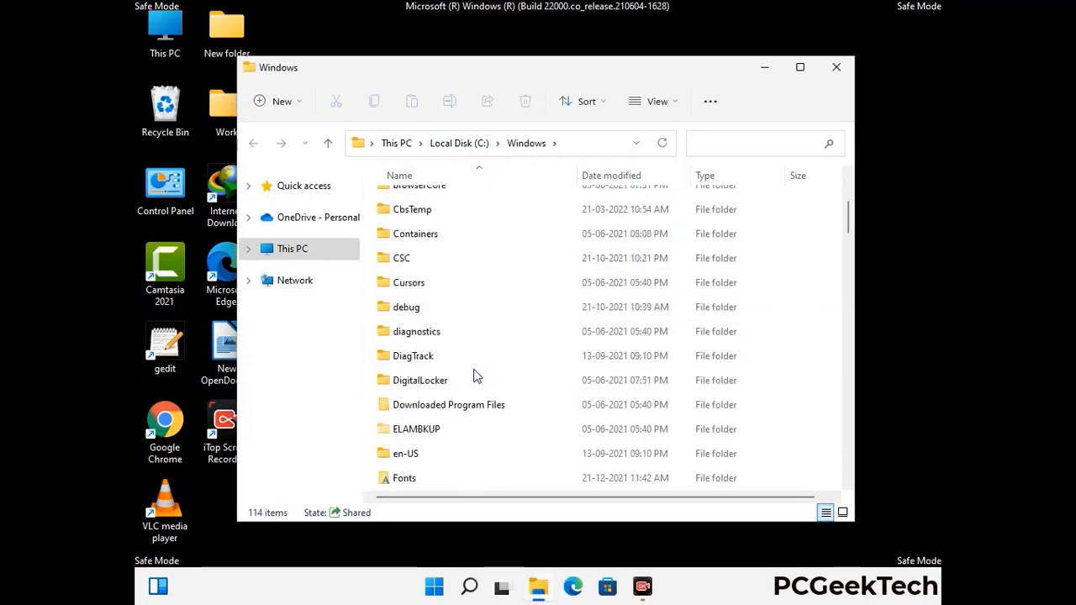
pyautogui.scroll(-1, 475, 378)
pyautogui.scroll(-5, 473, 378)
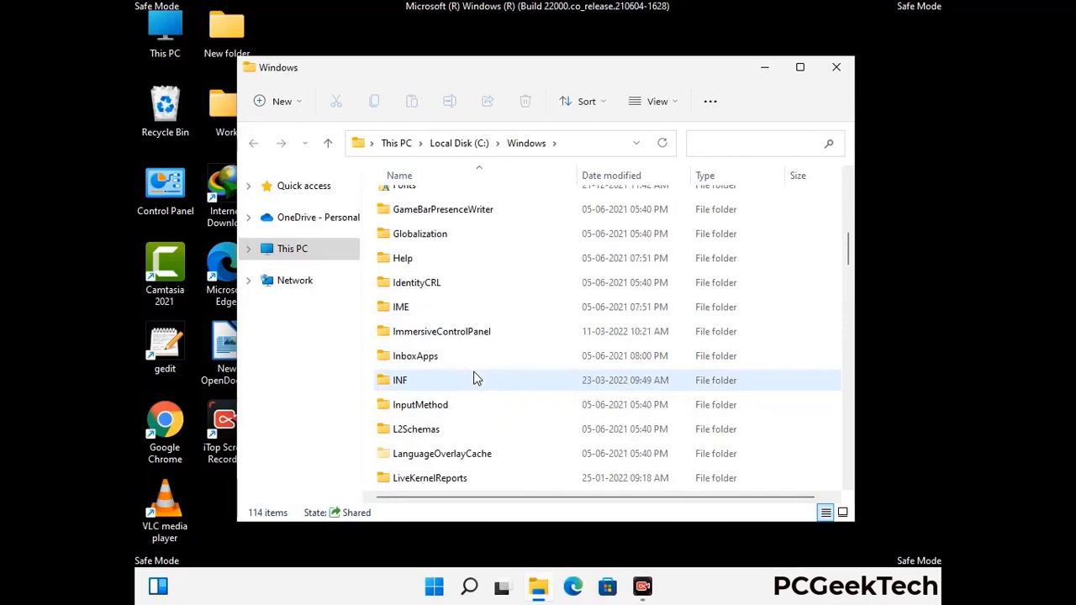
pyautogui.scroll(-4, 473, 378)
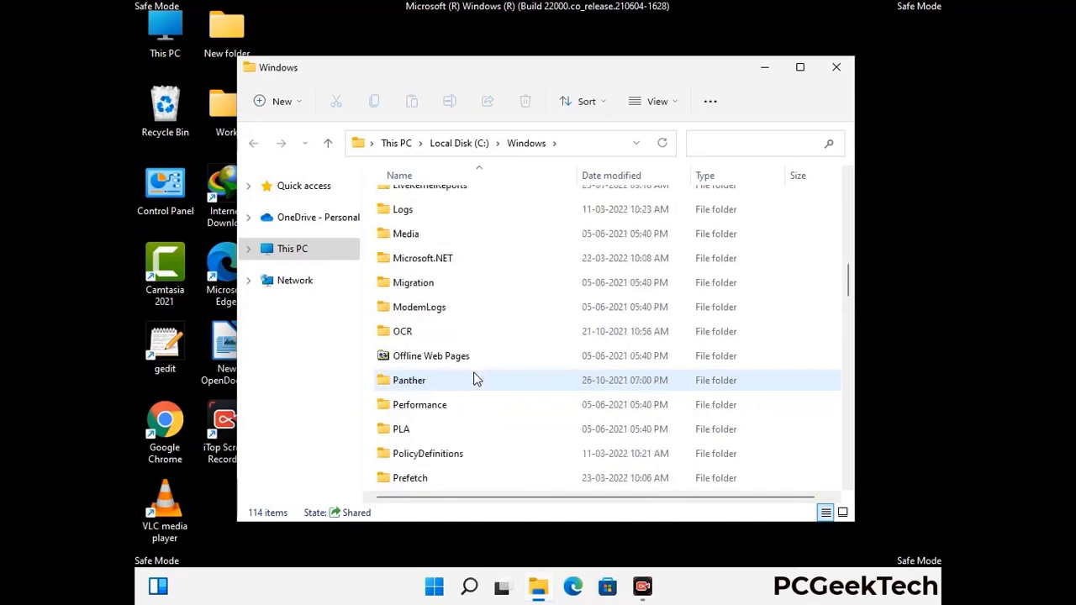
pyautogui.scroll(-6, 474, 378)
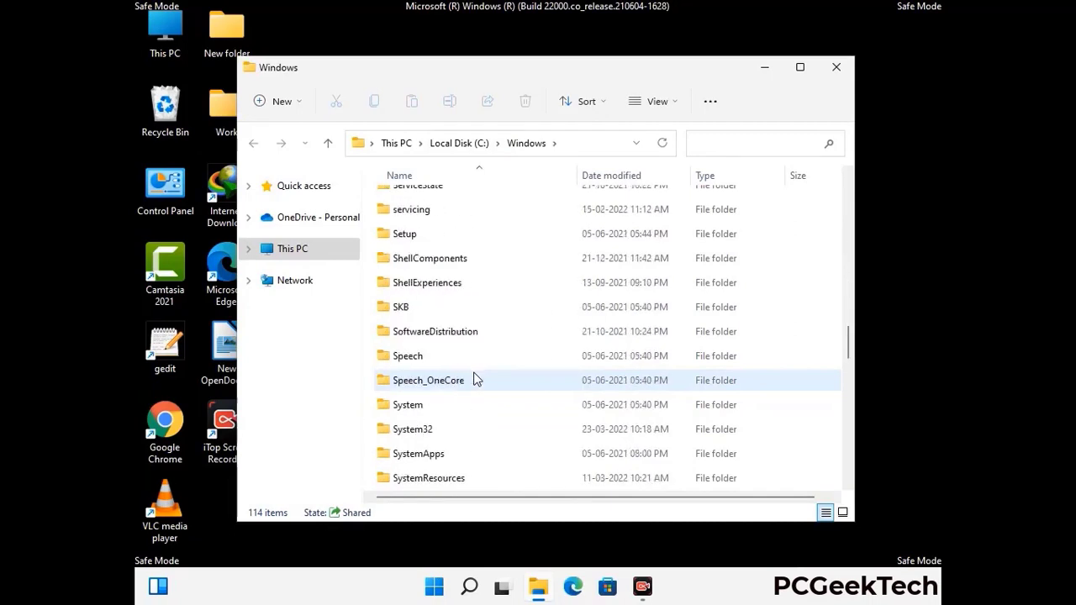
pyautogui.scroll(-7, 473, 378)
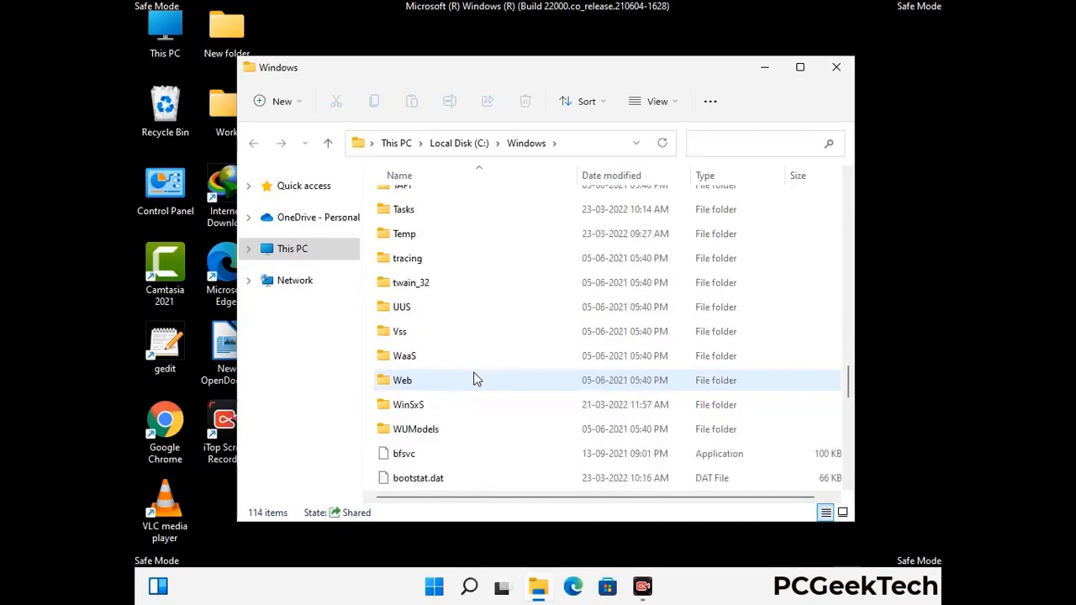
pyautogui.scroll(-9, 473, 379)
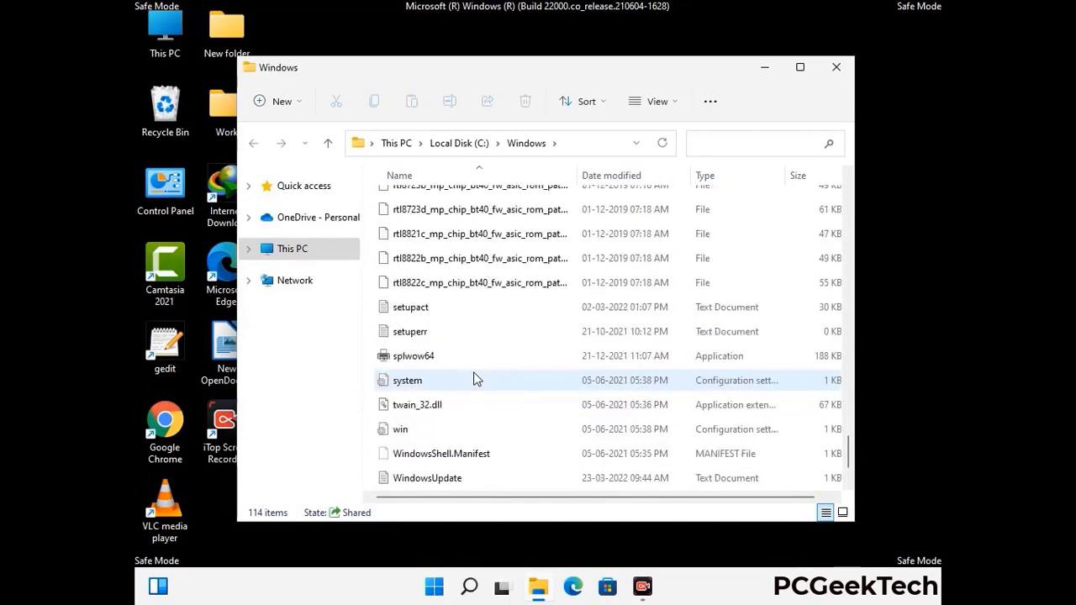
pyautogui.scroll(12, 473, 378)
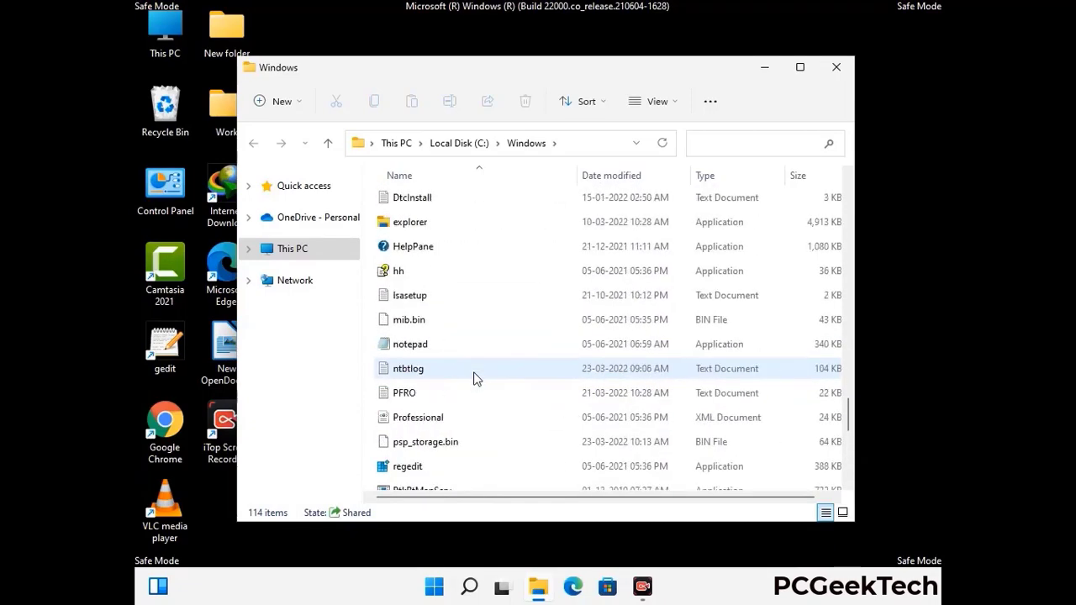
pyautogui.scroll(3, 473, 379)
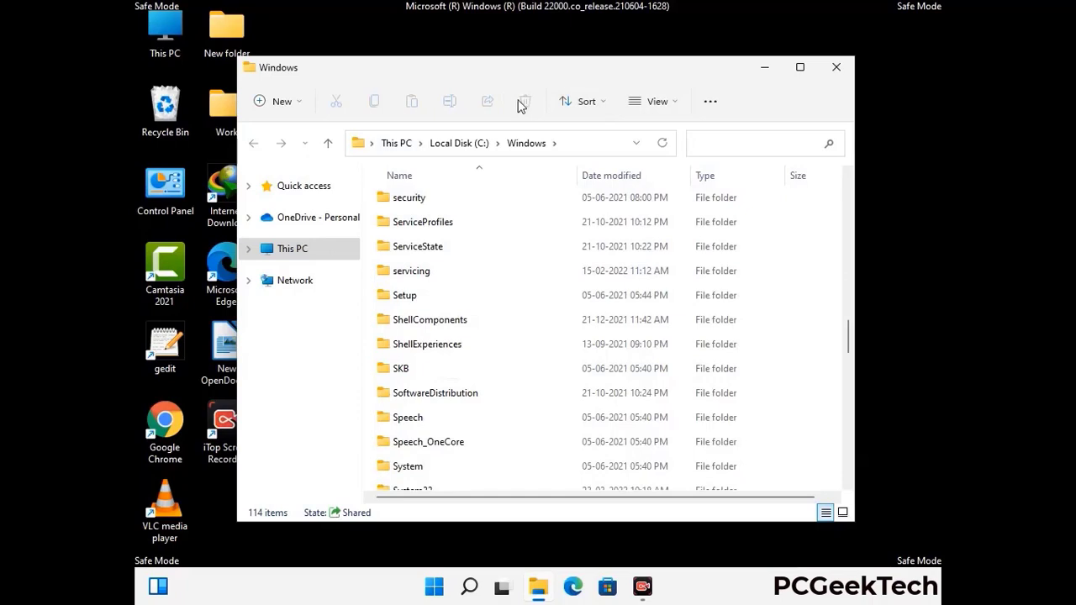
pyautogui.click(840, 66)
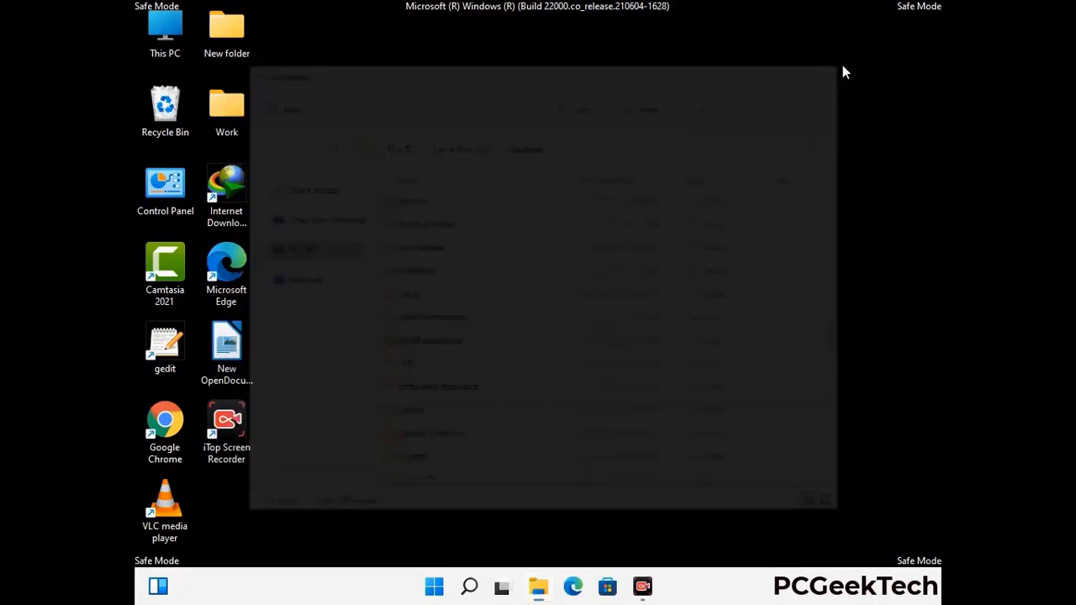
# Step: Open the user's %temp% folder from the Run box
pyautogui.press('super+r')
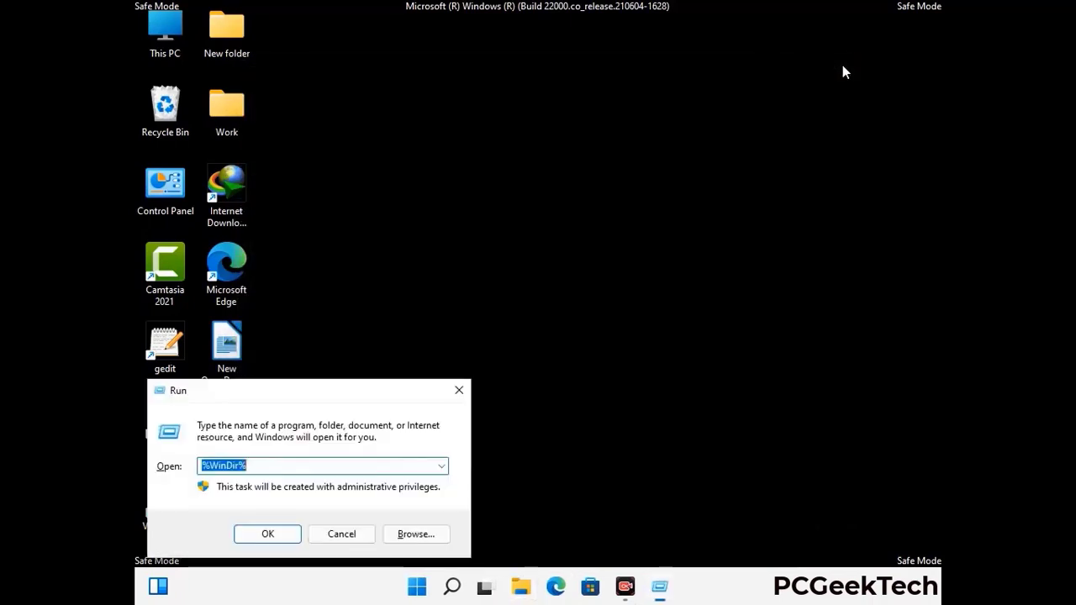
pyautogui.moveTo(355, 396); pyautogui.dragTo(611, 145)
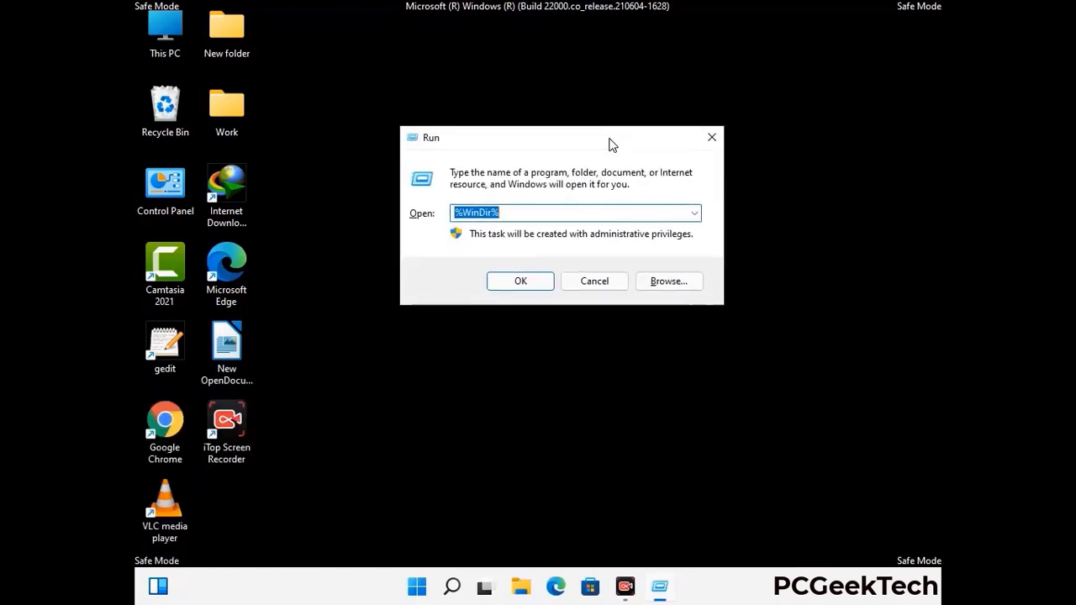
pyautogui.write('%temp%')
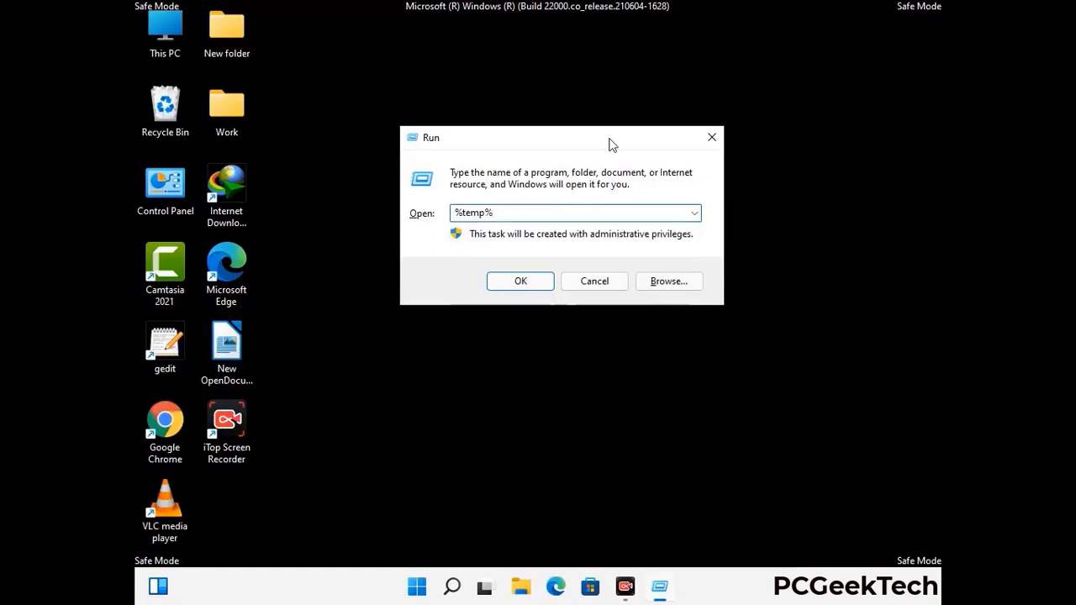
pyautogui.click(538, 281)
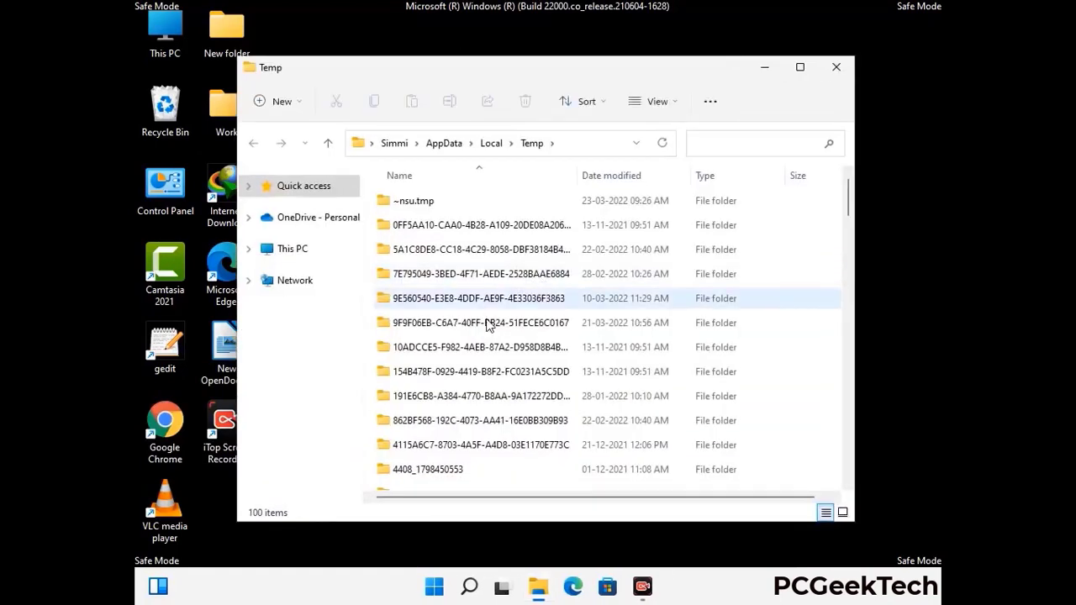
# Step: Delete all 100 items in the user's Temp folder and close the window
pyautogui.click(487, 323)
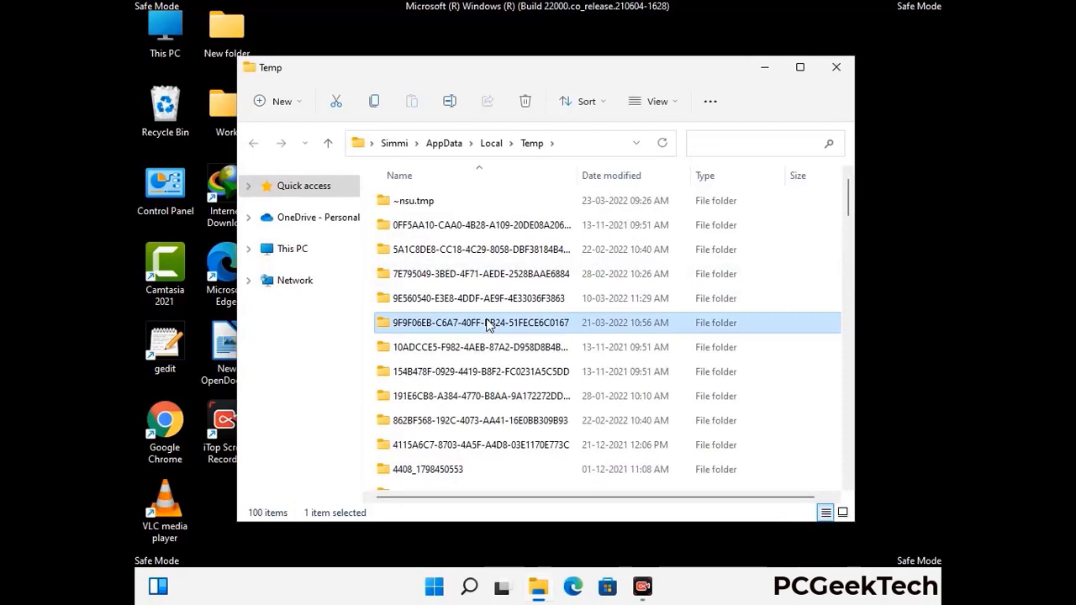
pyautogui.hotkey('ctrl', 'a')
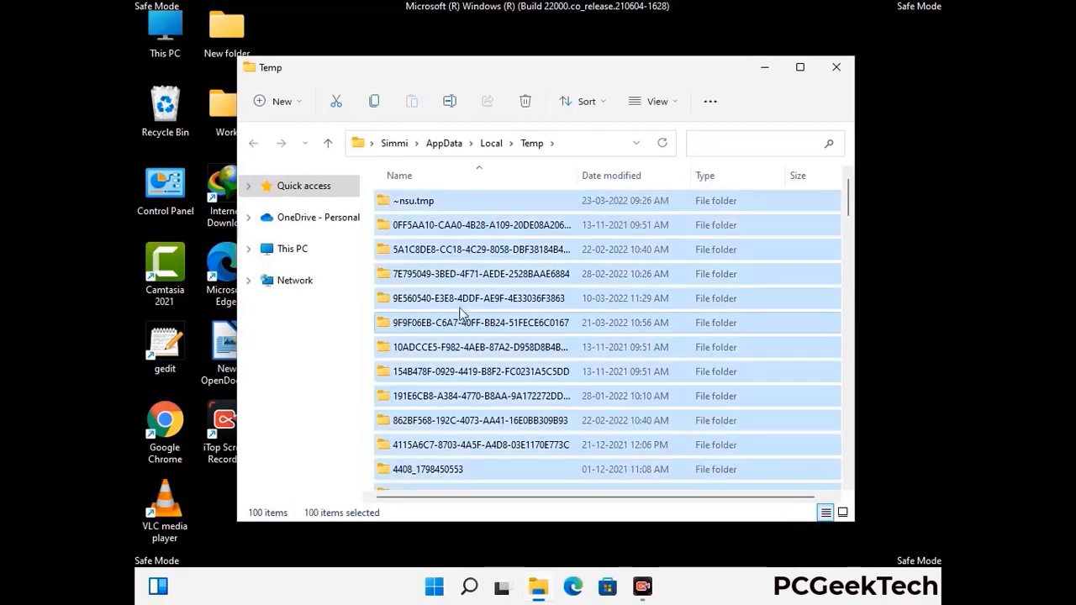
pyautogui.click(527, 102)
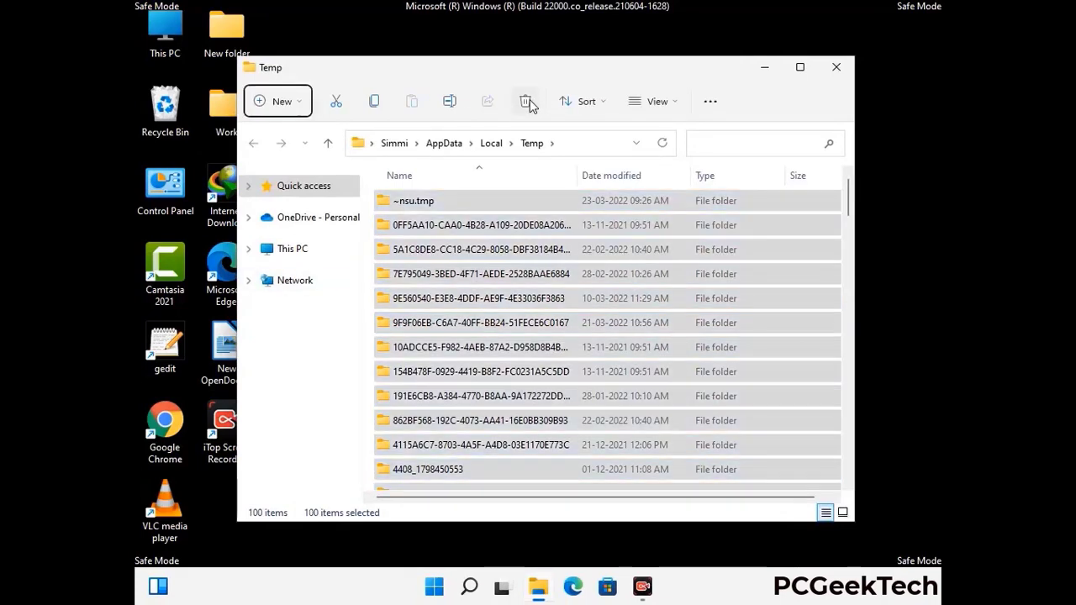
pyautogui.click(834, 66)
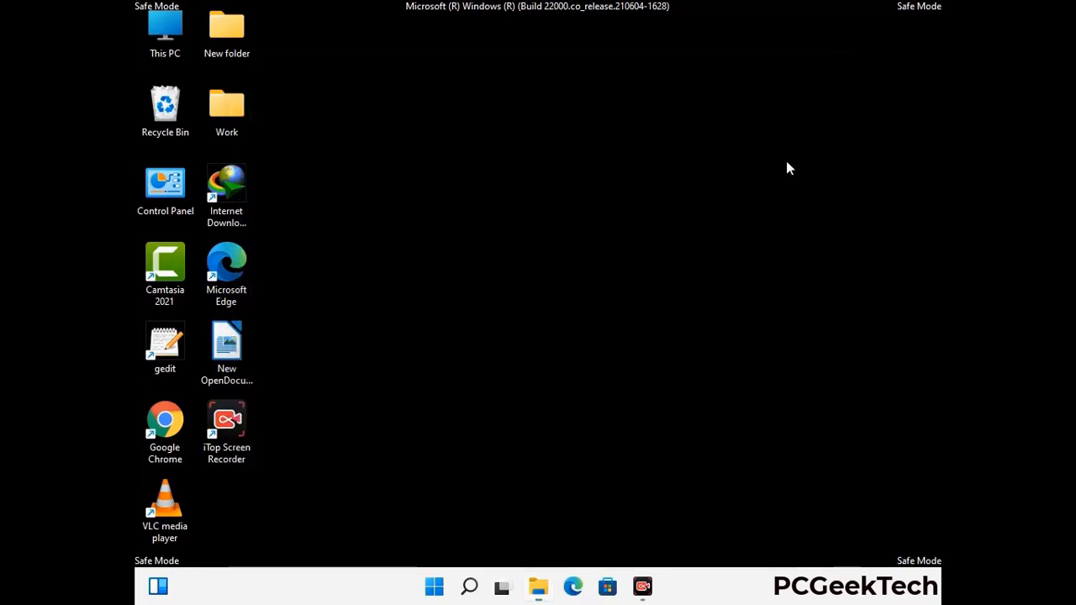
# Step: Open the C:\Windows\Temp folder by running 'temp'
pyautogui.press('super+r')
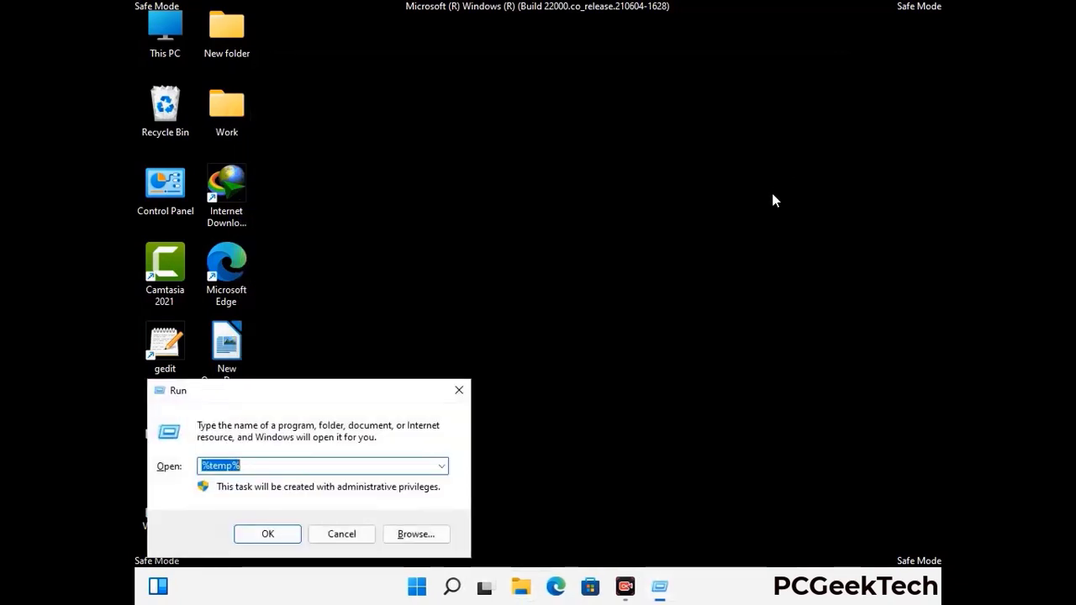
pyautogui.moveTo(366, 388); pyautogui.dragTo(613, 158)
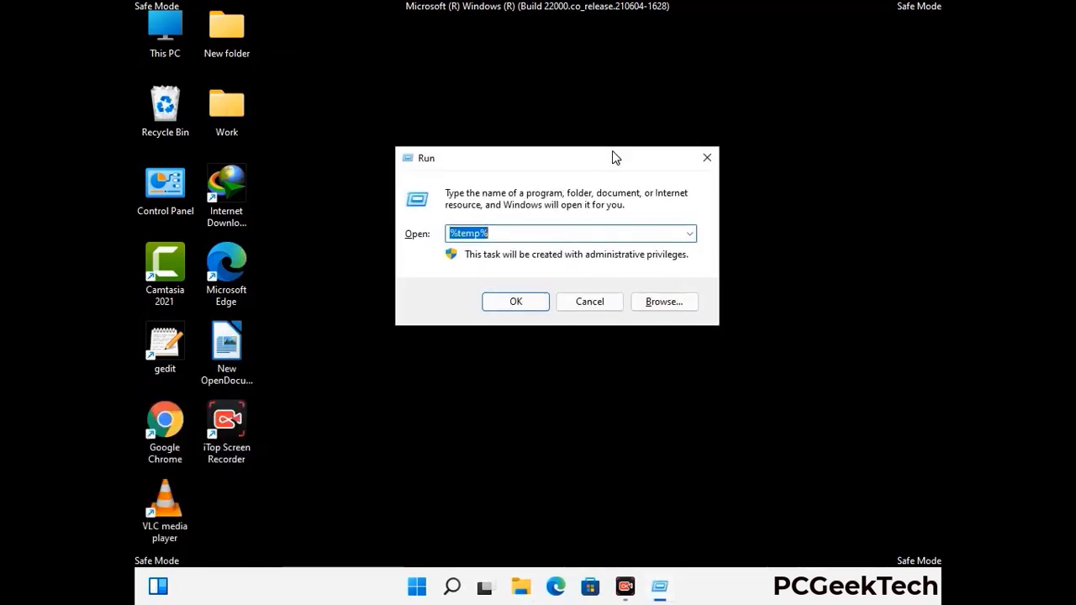
pyautogui.write('temp')
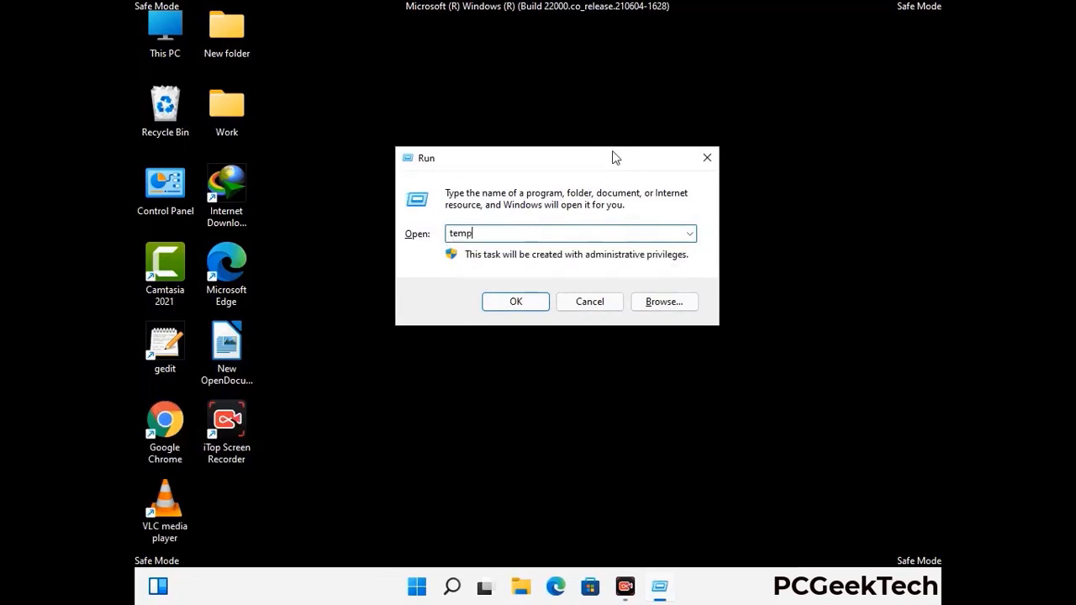
pyautogui.press('Return')
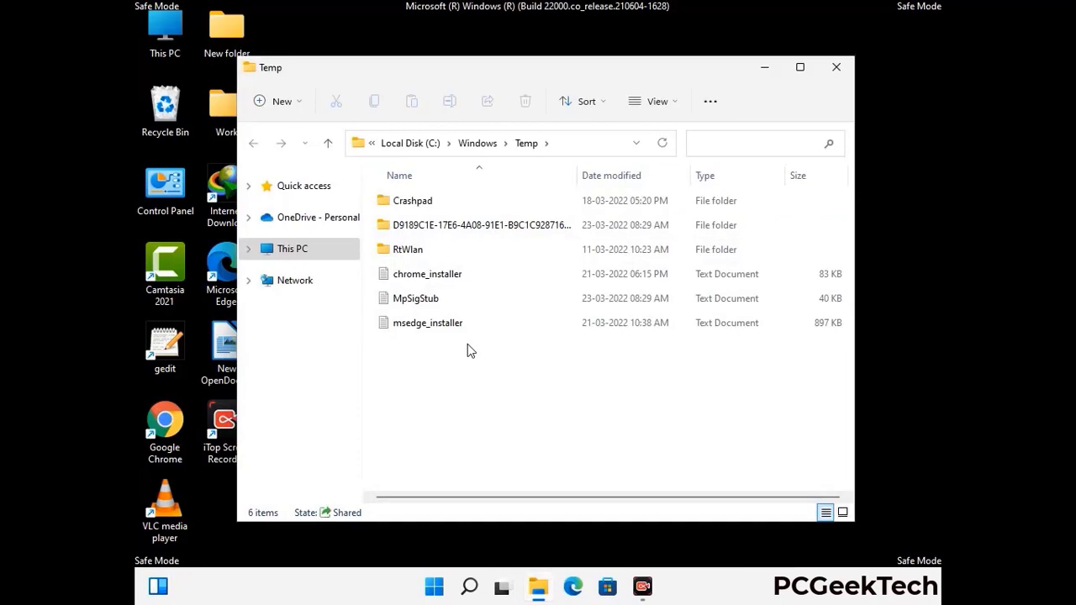
# Step: Delete all six items in the Windows Temp folder and close it
pyautogui.hotkey('ctrl', 'a')
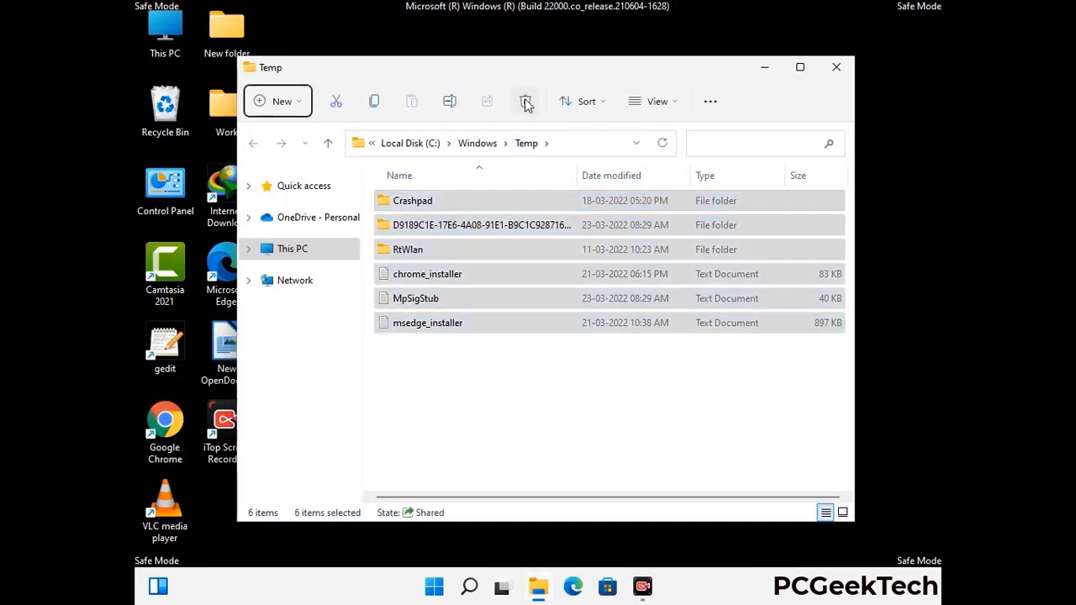
pyautogui.click(526, 101)
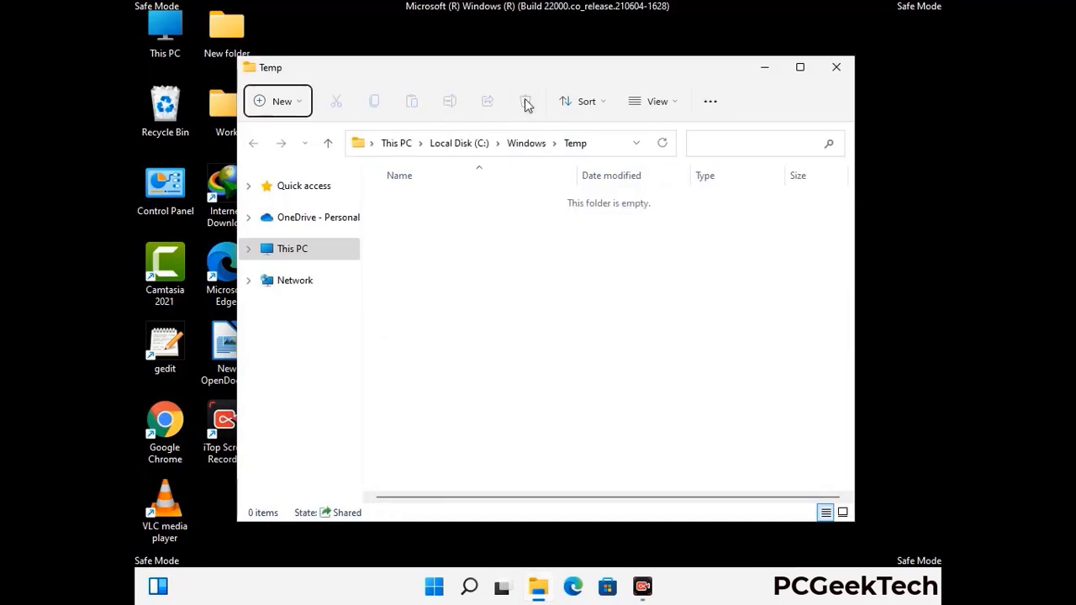
pyautogui.click(841, 73)
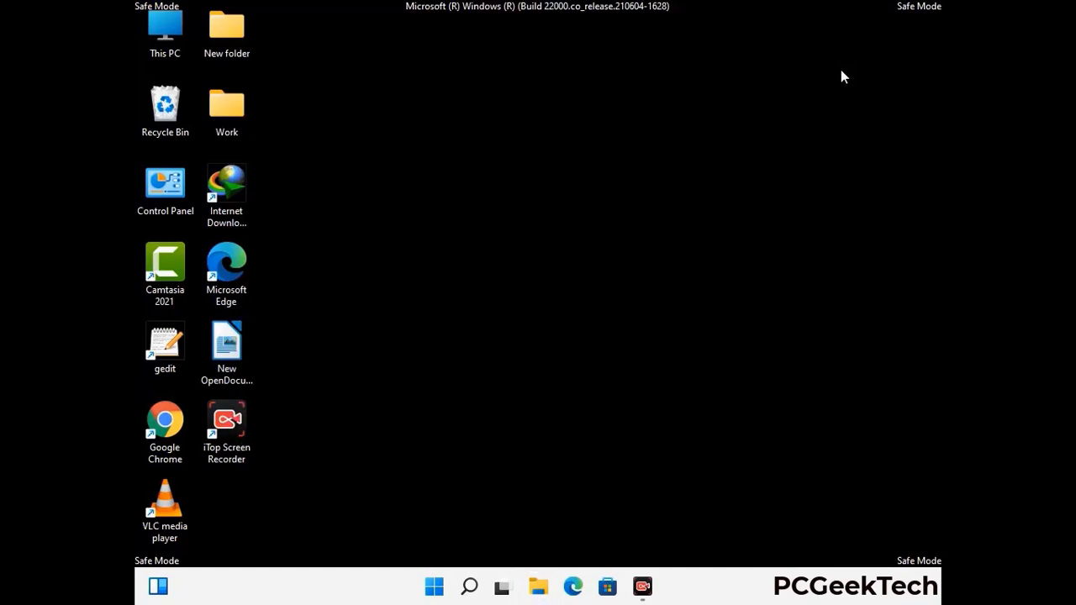
# Step: Launch Registry Editor with regedit from the Run box
pyautogui.press('super+r')
pyautogui.moveTo(327, 387); pyautogui.dragTo(559, 134)
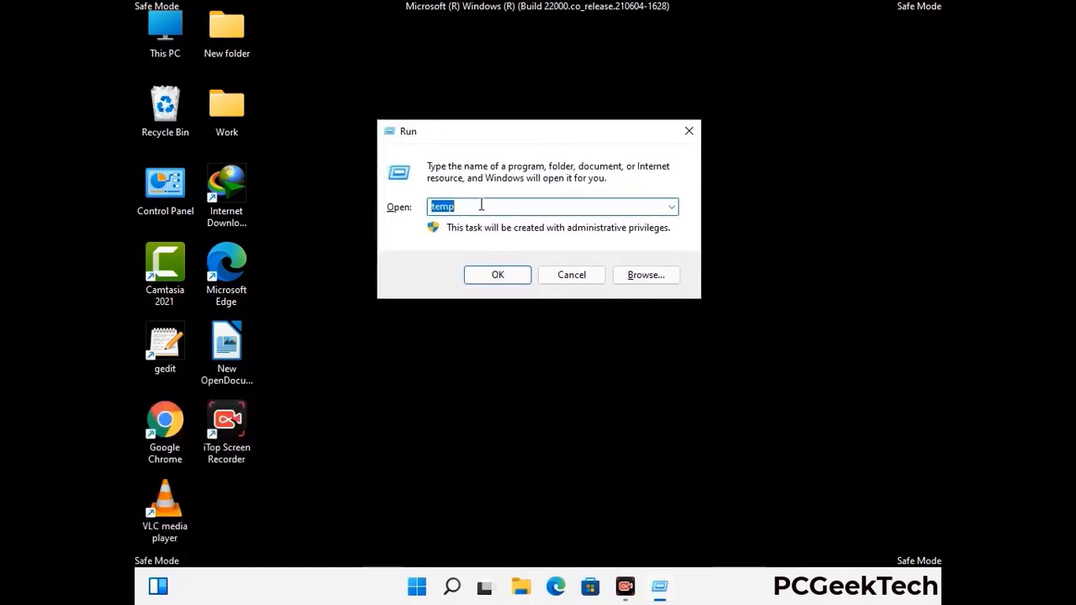
pyautogui.write('regedit')
pyautogui.press('Return')
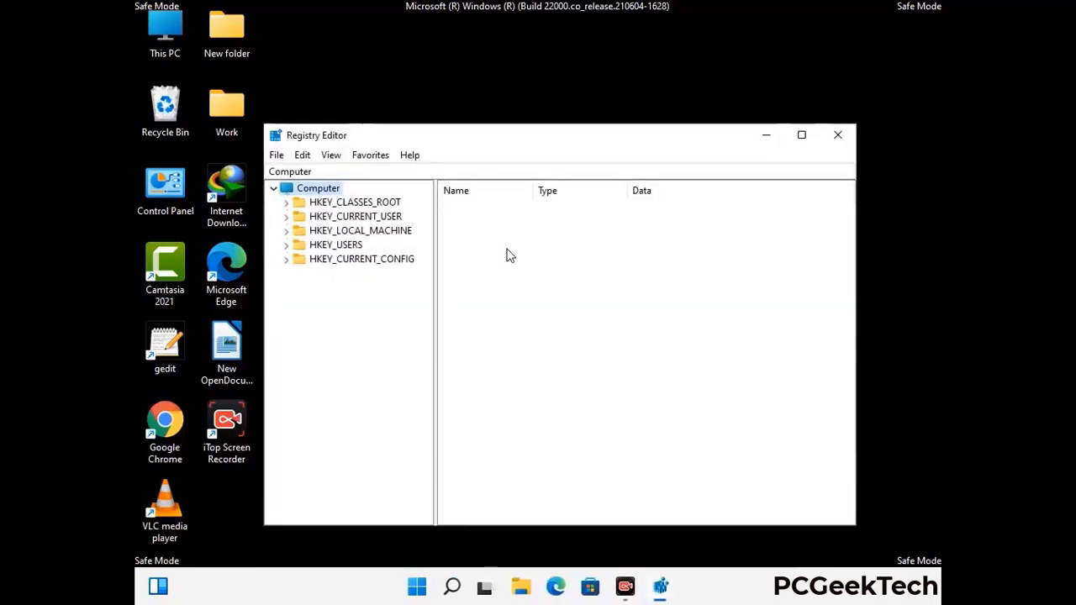
# Step: Expand HKEY_CURRENT_USER > Software > Microsoft in the registry tree
pyautogui.click(360, 230)
pyautogui.click(286, 216)
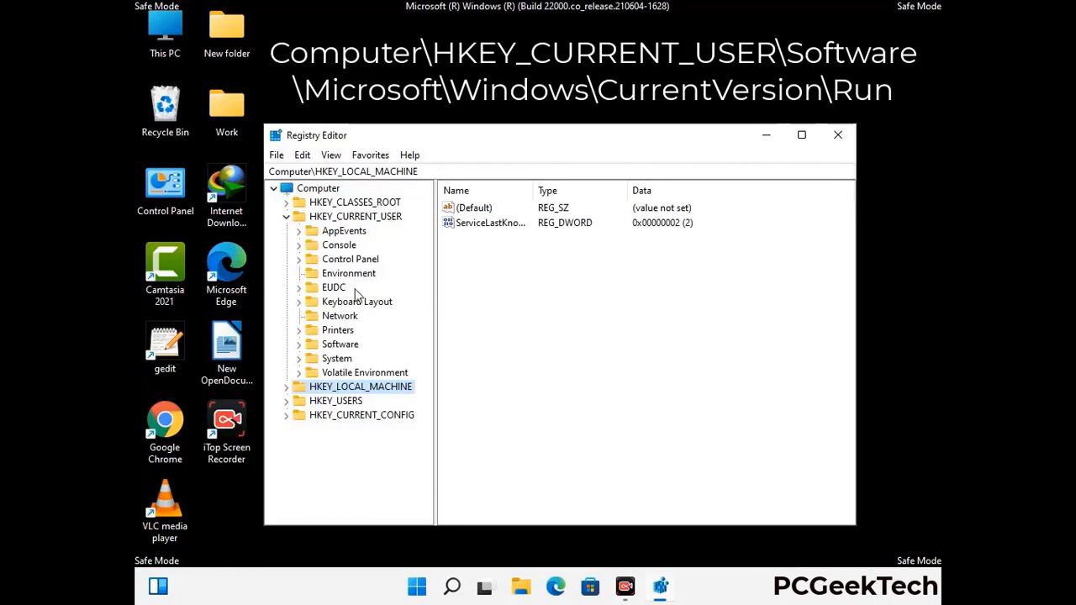
pyautogui.click(336, 346)
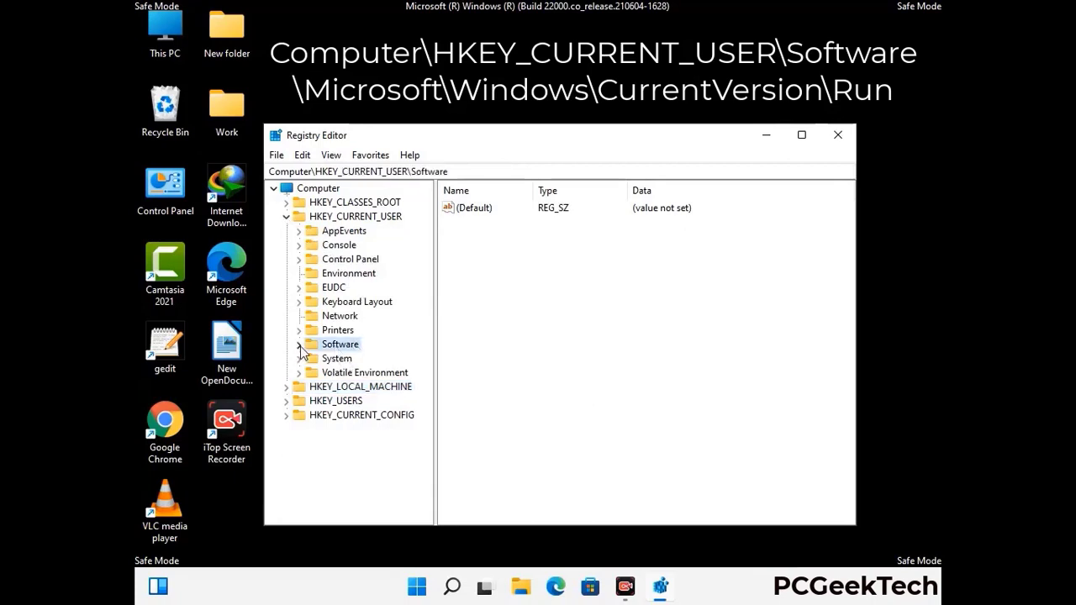
pyautogui.click(298, 345)
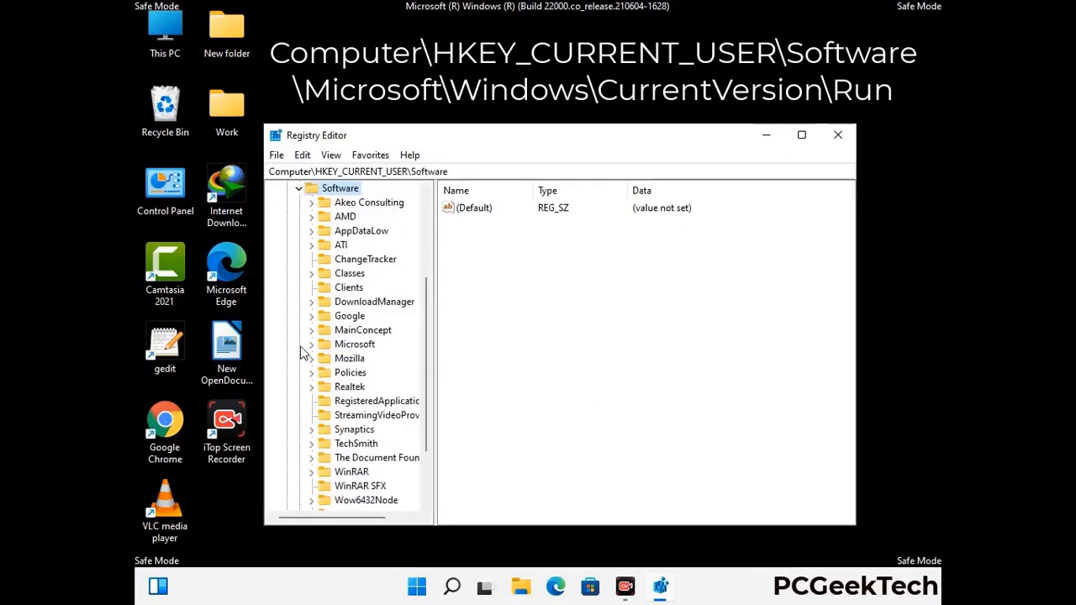
pyautogui.doubleClick(351, 346)
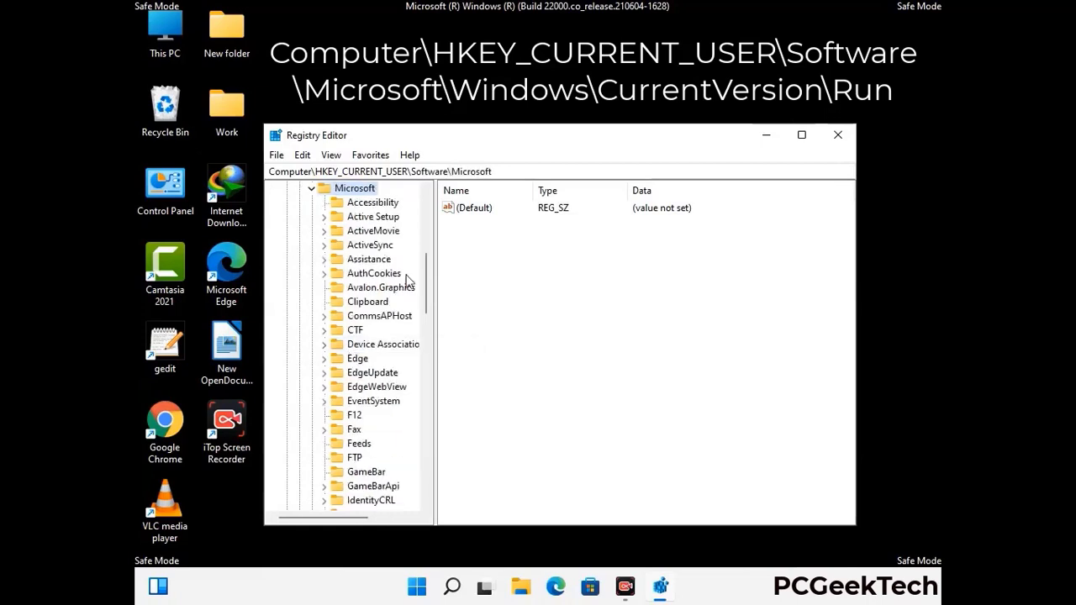
# Step: Drill into Windows > CurrentVersion and select the Run key
pyautogui.scroll(-2, 388, 367)
pyautogui.scroll(-2, 388, 368)
pyautogui.scroll(-1, 389, 367)
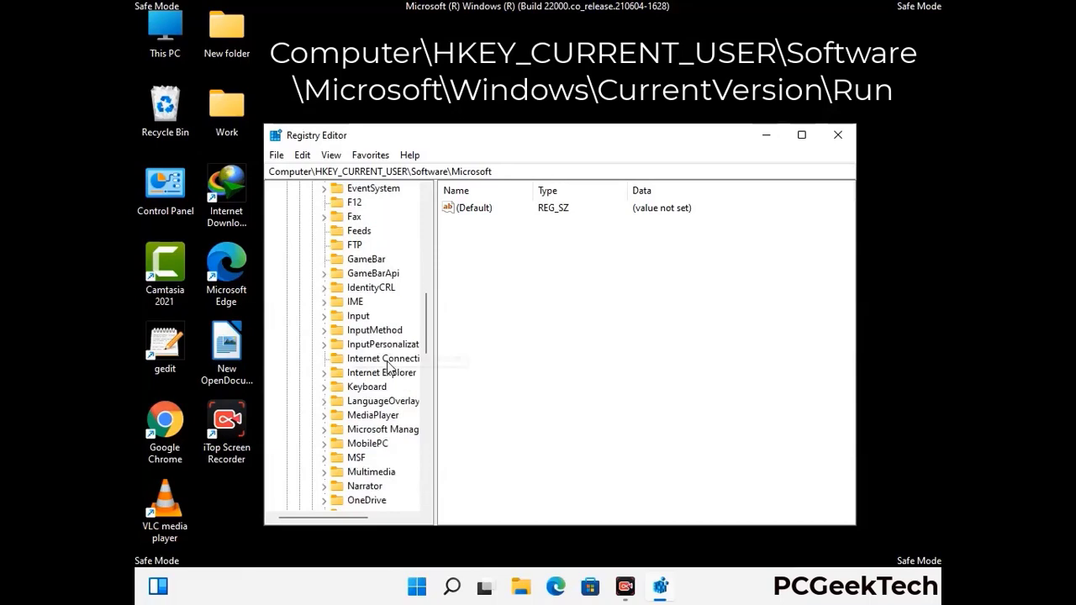
pyautogui.scroll(-2, 388, 367)
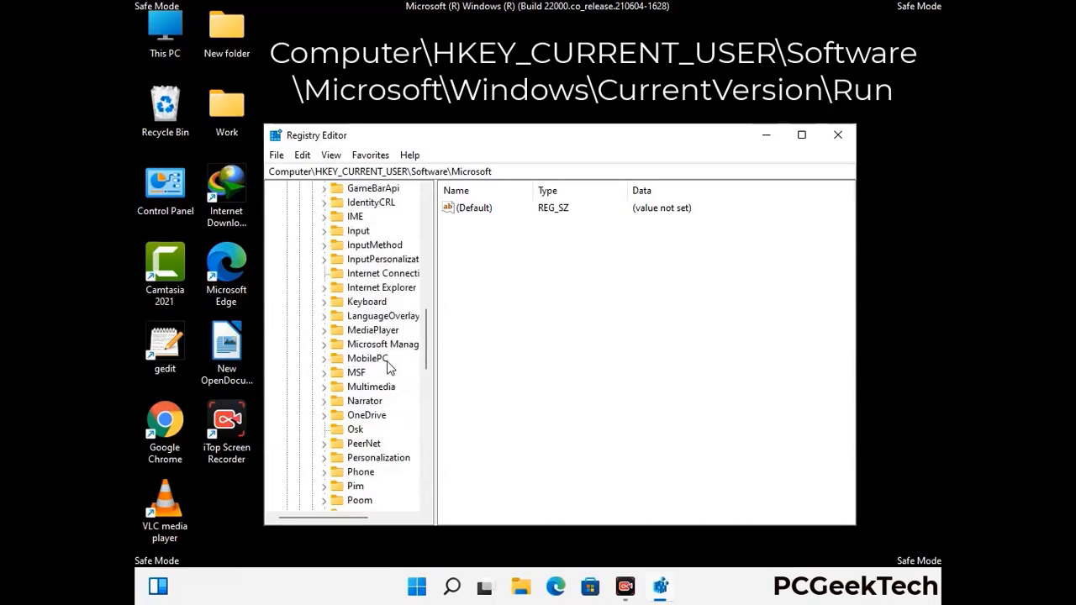
pyautogui.scroll(-7, 388, 367)
pyautogui.scroll(-3, 389, 367)
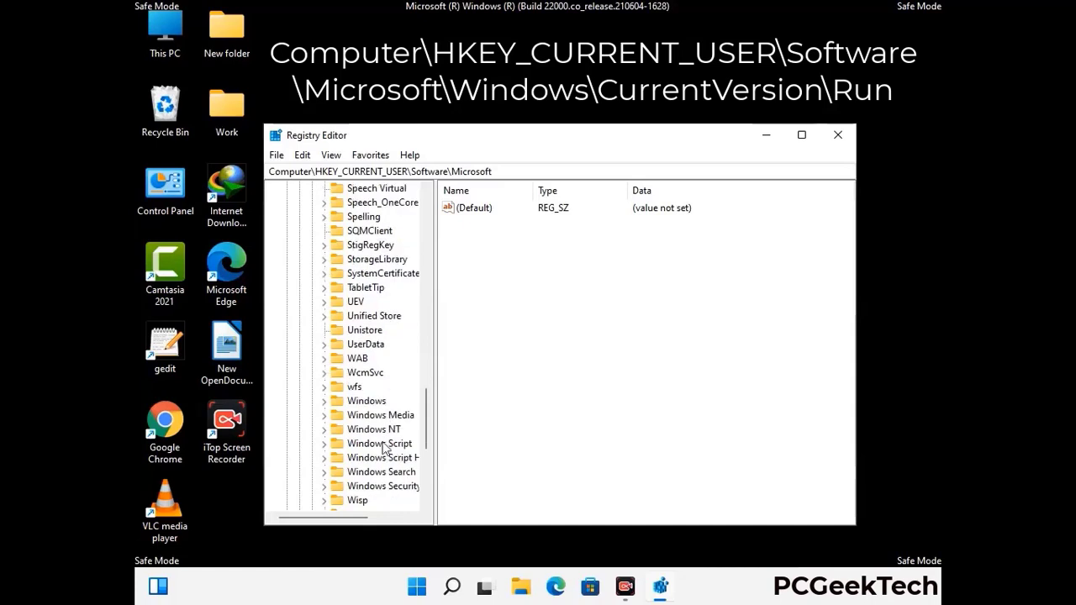
pyautogui.doubleClick(378, 402)
pyautogui.scroll(-1, 390, 393)
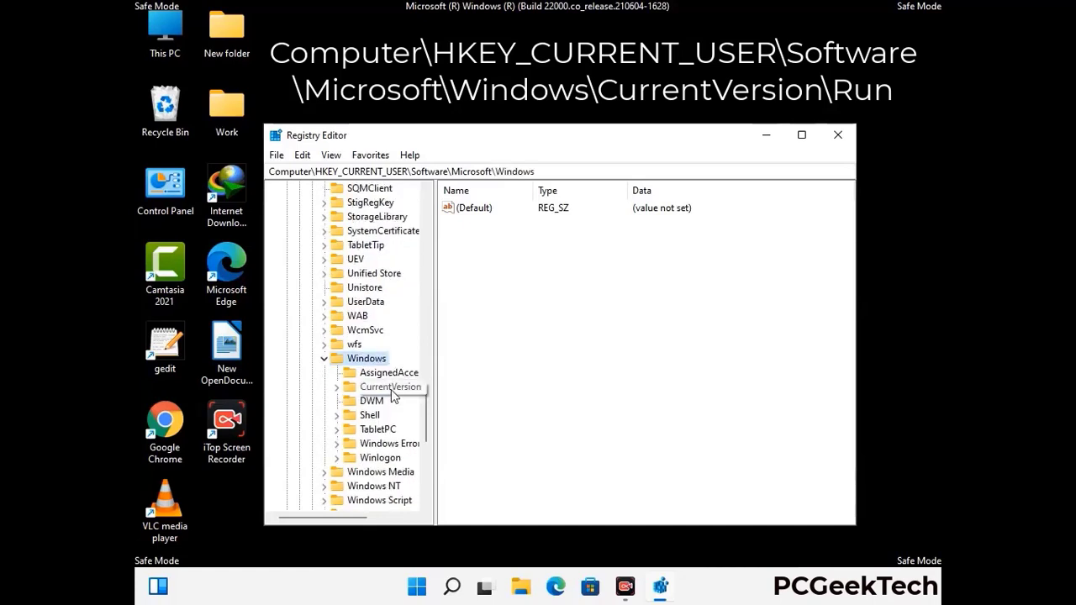
pyautogui.doubleClick(390, 389)
pyautogui.scroll(-5, 387, 370)
pyautogui.scroll(-4, 385, 364)
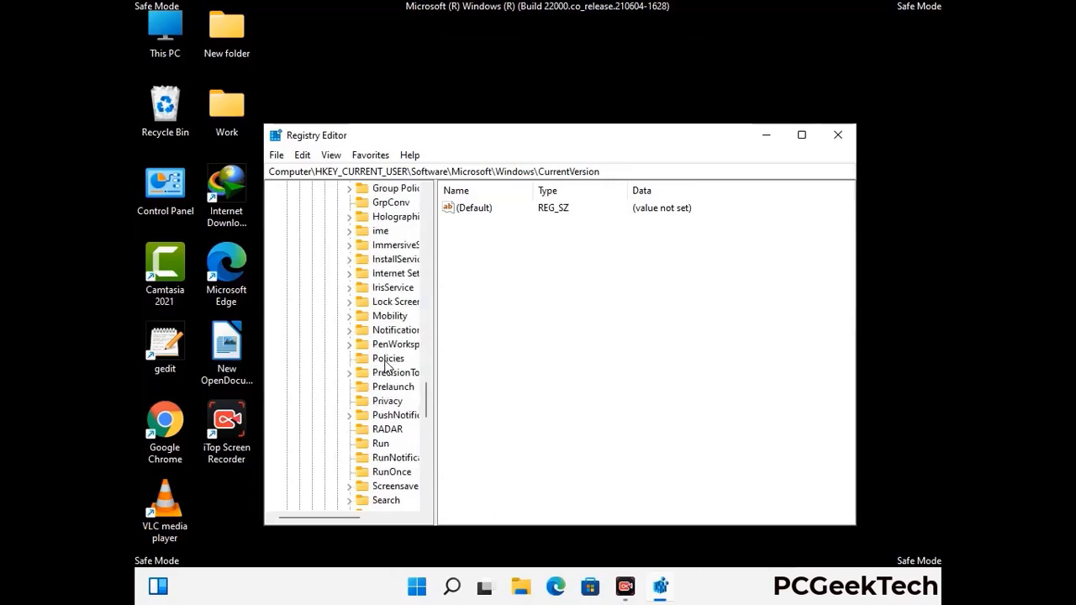
pyautogui.scroll(-1, 387, 366)
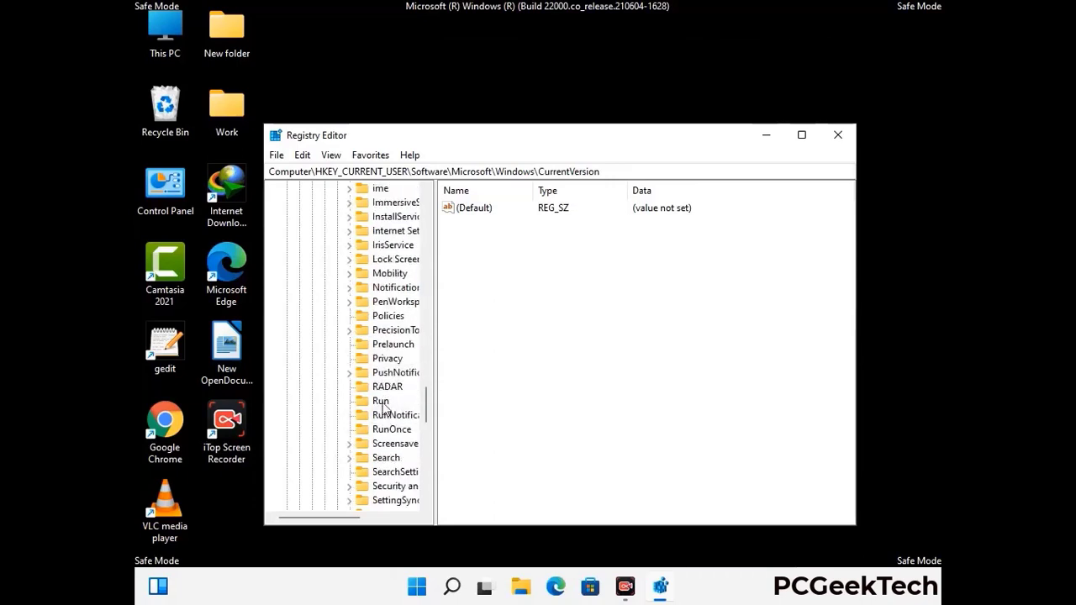
pyautogui.click(381, 401)
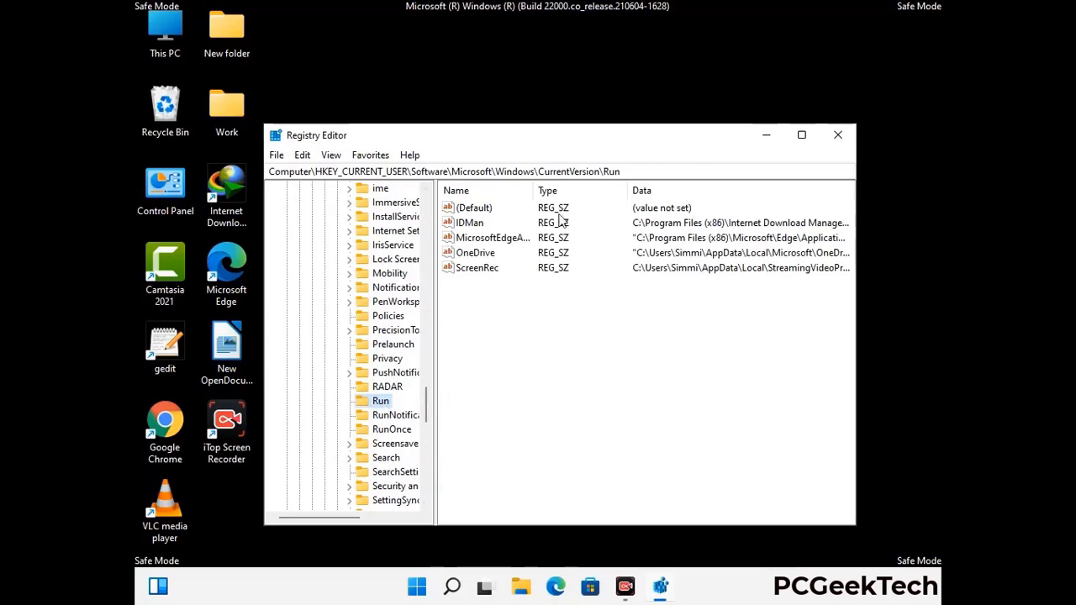
# Step: Delete the ScreenRec value from the Run key and confirm the deletion
pyautogui.click(476, 269)
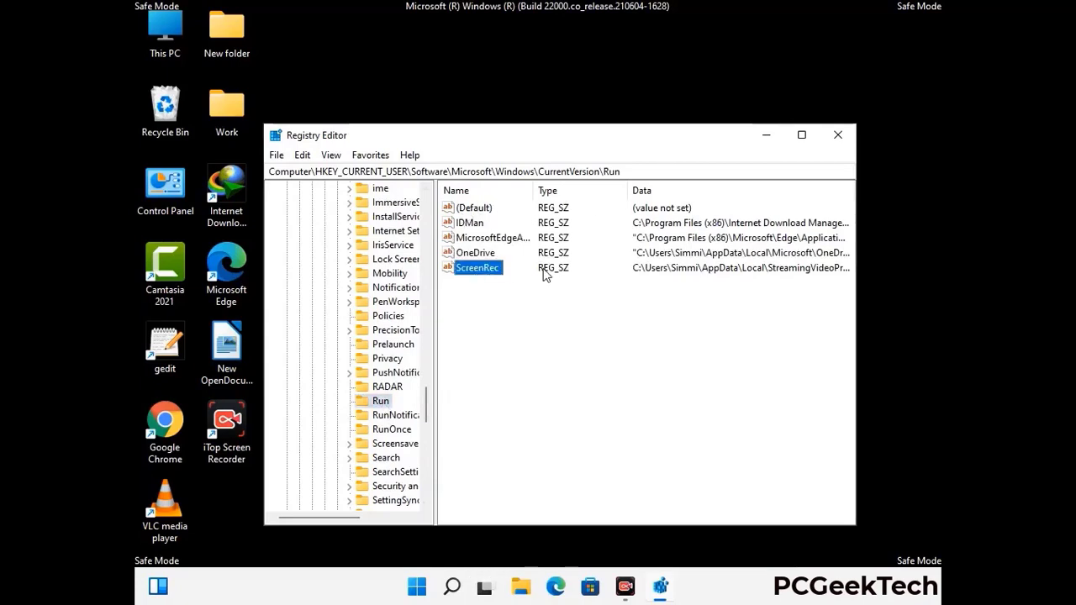
pyautogui.click(479, 269)
pyautogui.press('Escape')
pyautogui.rightClick(486, 274)
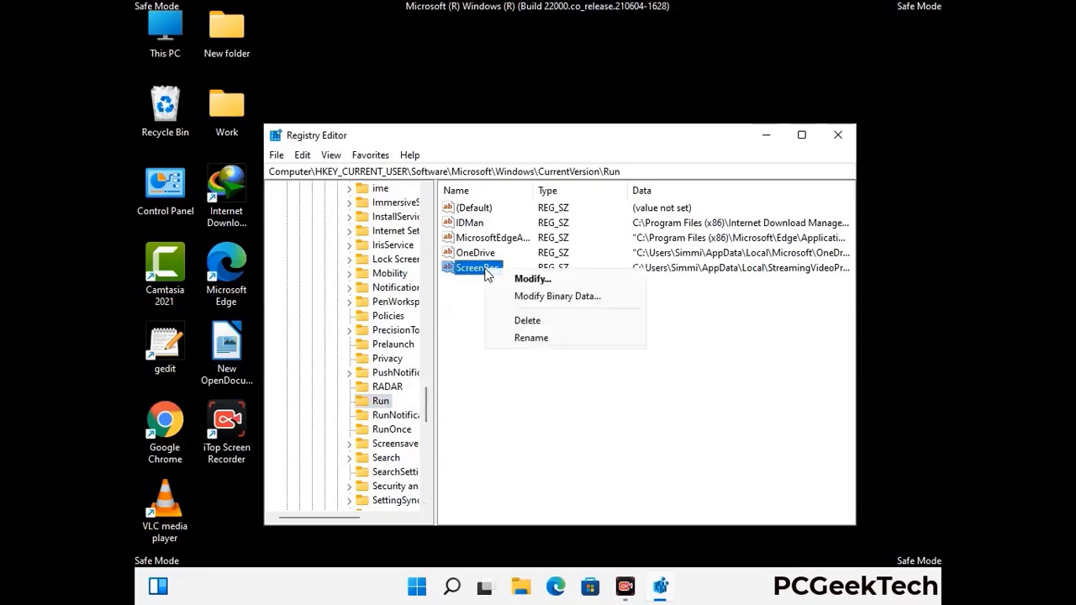
pyautogui.click(516, 321)
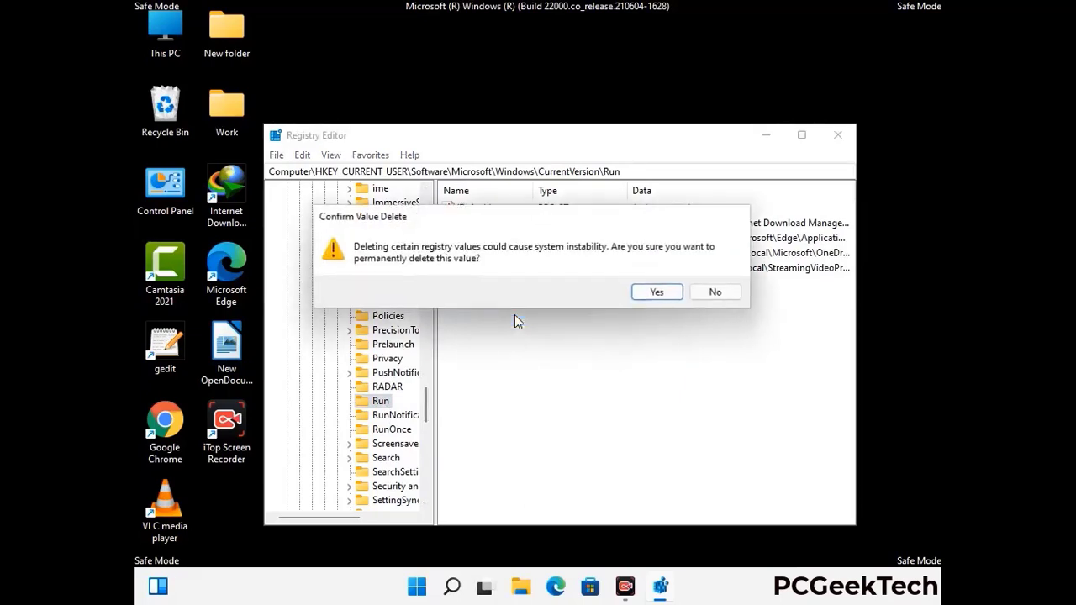
pyautogui.click(657, 293)
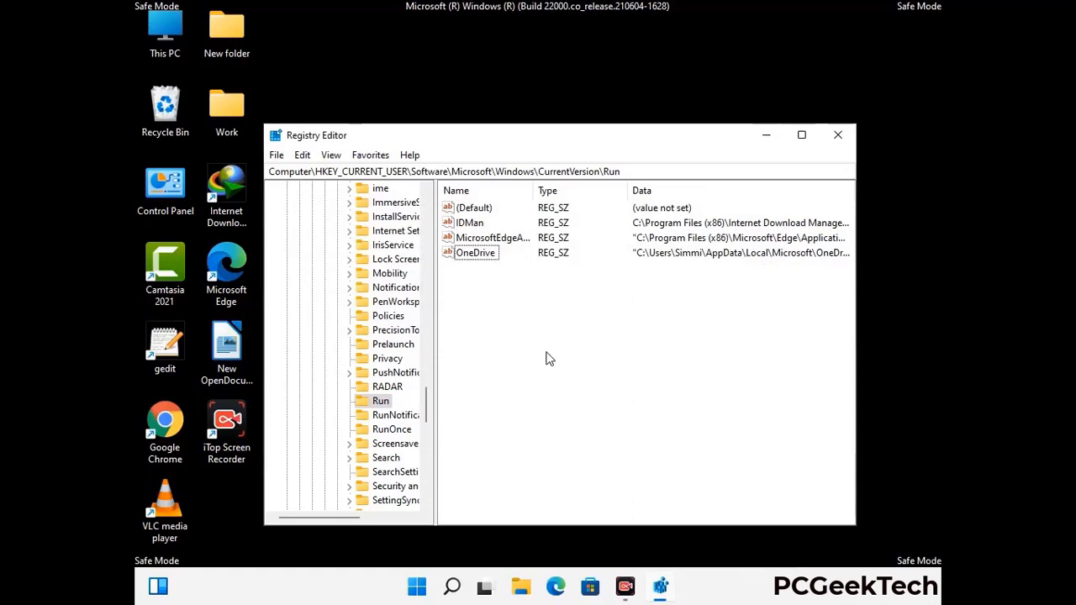
# Step: Search the registry for 'Virus Nam', cancel the search, and close Registry Editor
pyautogui.hotkey('ctrl', 'f')
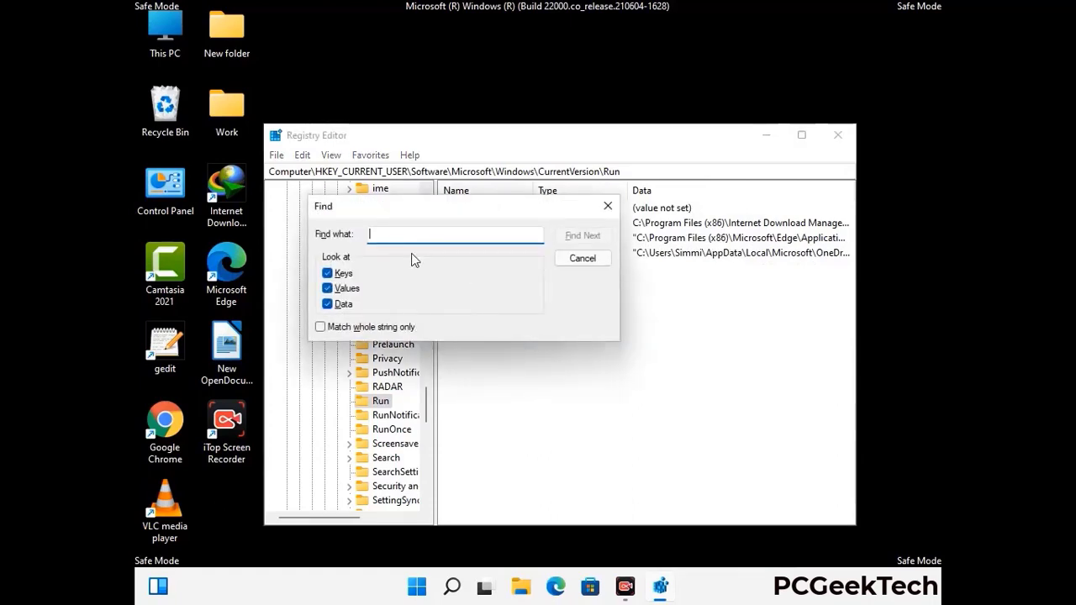
pyautogui.write('Virus Name')
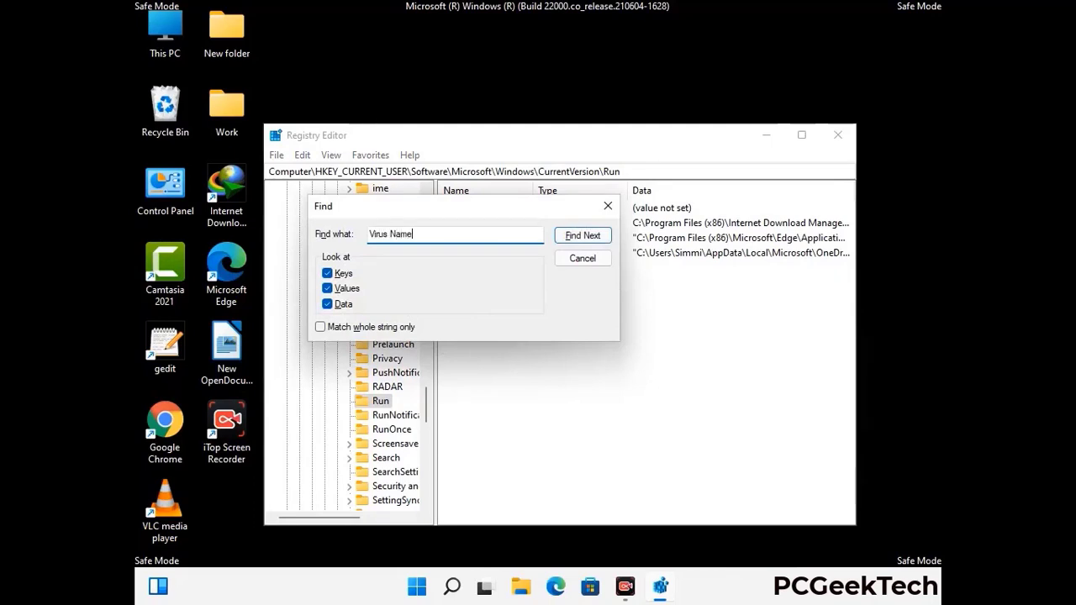
pyautogui.click(571, 240)
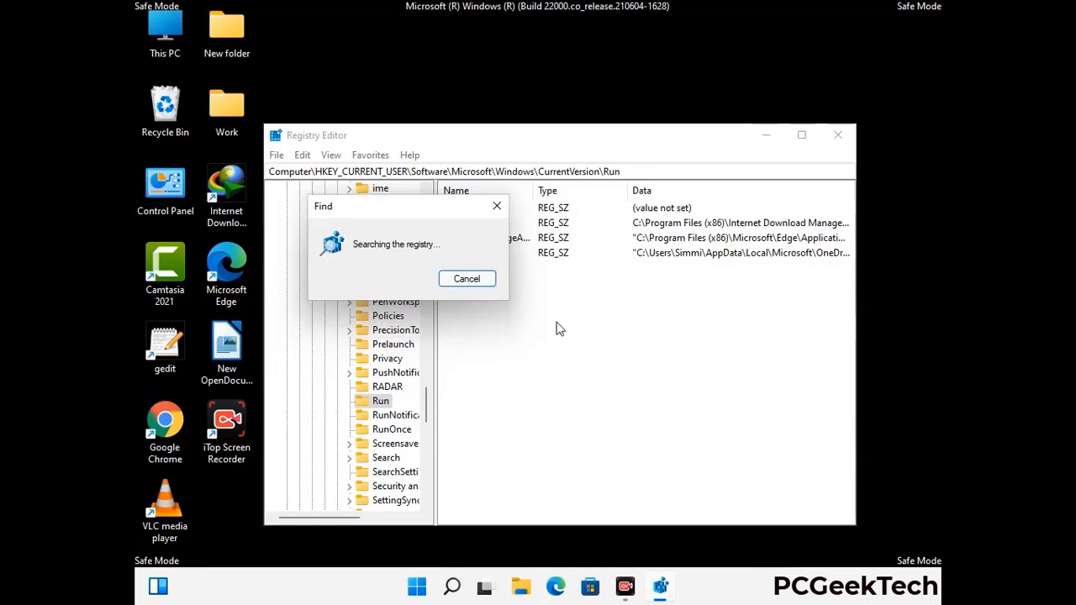
pyautogui.click(503, 208)
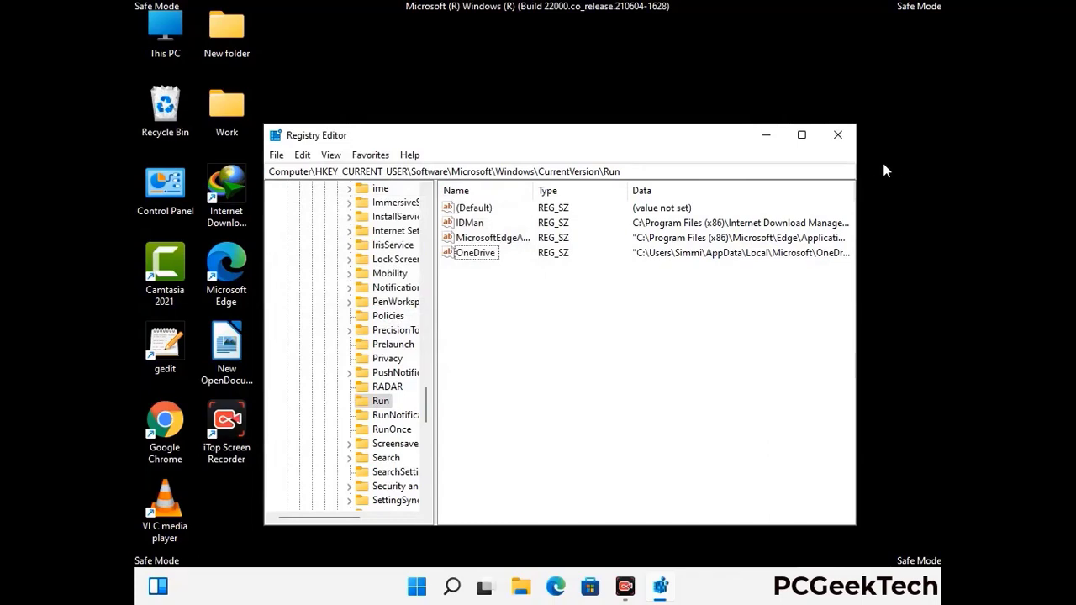
pyautogui.click(838, 136)
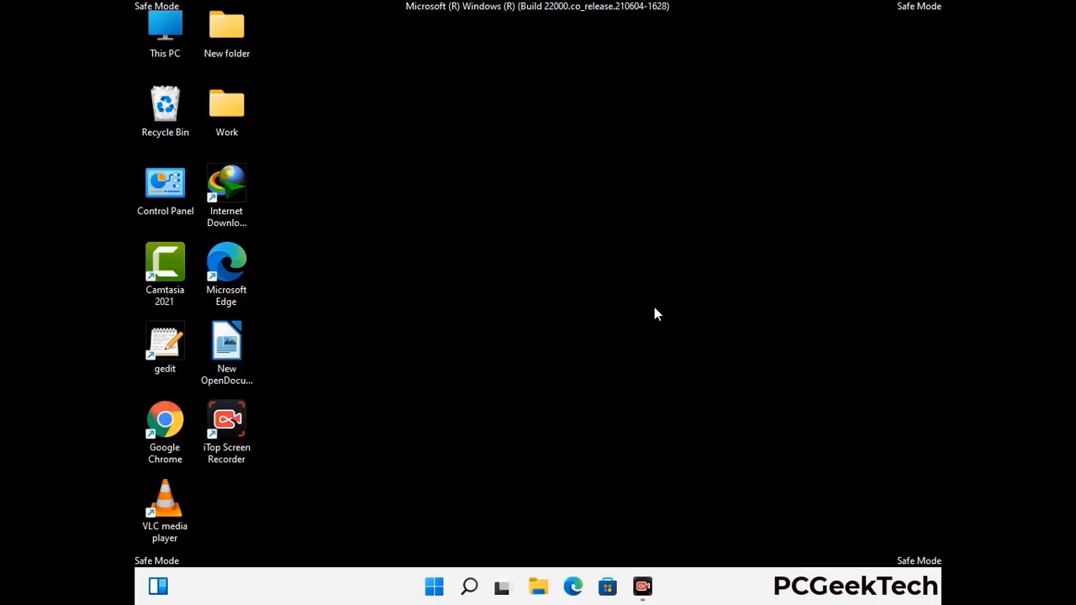
# Step: Run msconfig and uncheck Safe boot on the Boot tab
pyautogui.press('super+r')
pyautogui.moveTo(313, 389); pyautogui.dragTo(550, 163)
pyautogui.write('ms')
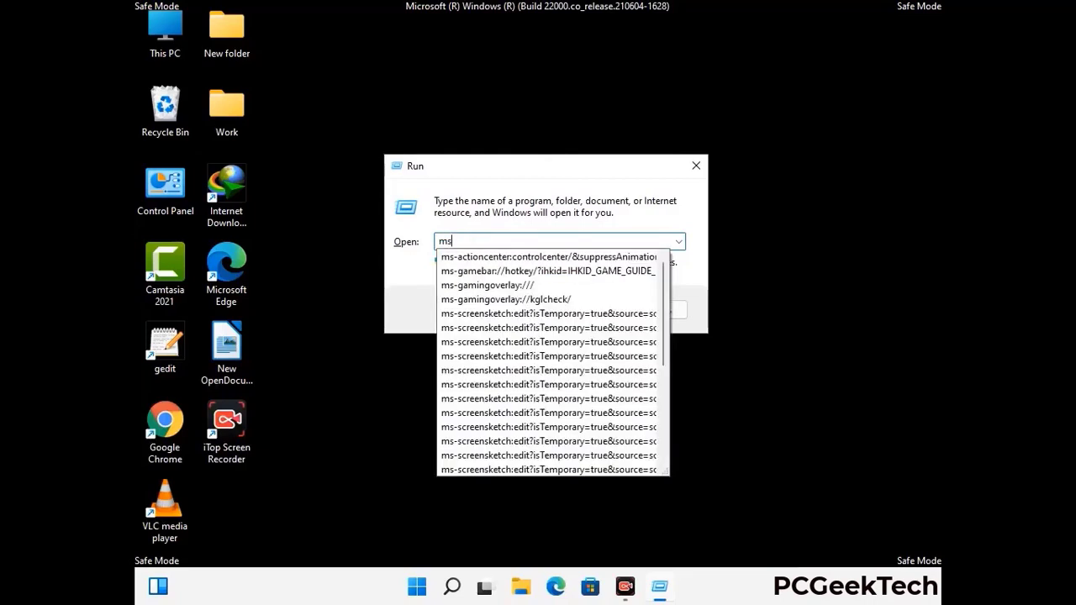
pyautogui.write('config')
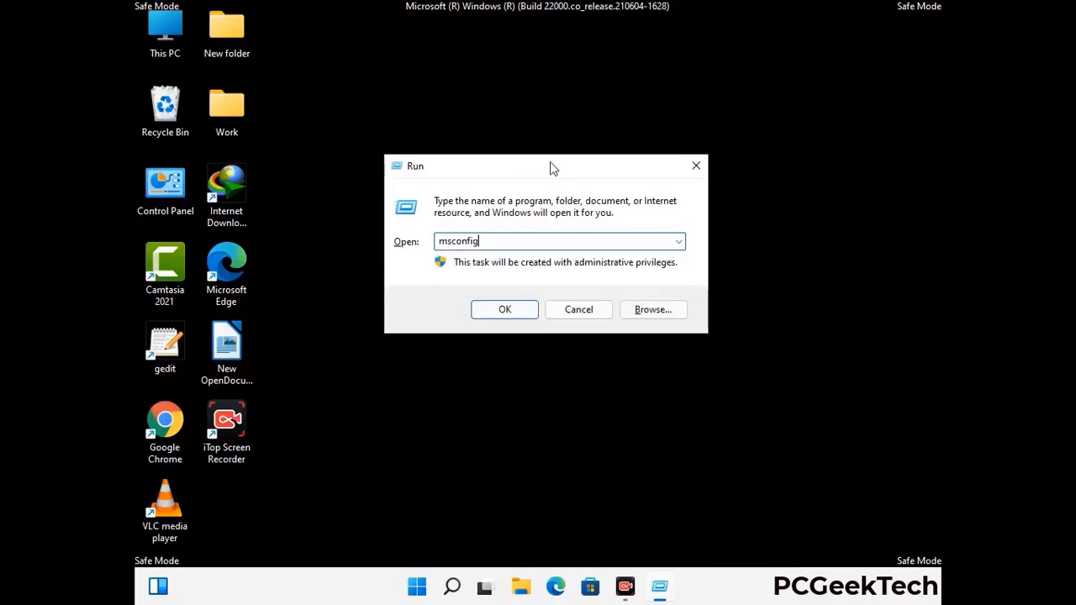
pyautogui.click(497, 306)
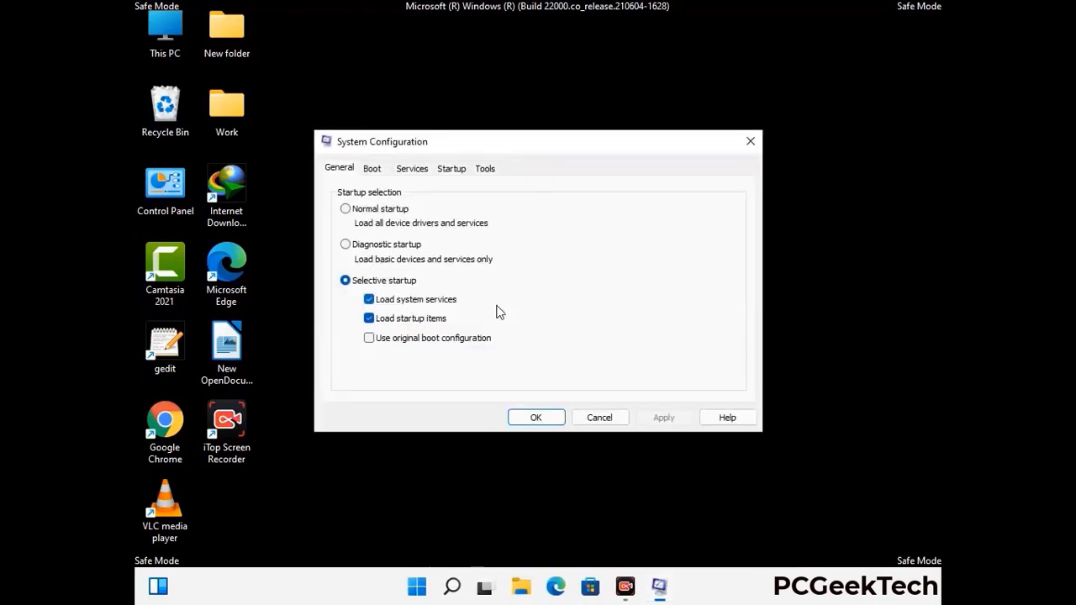
pyautogui.click(371, 168)
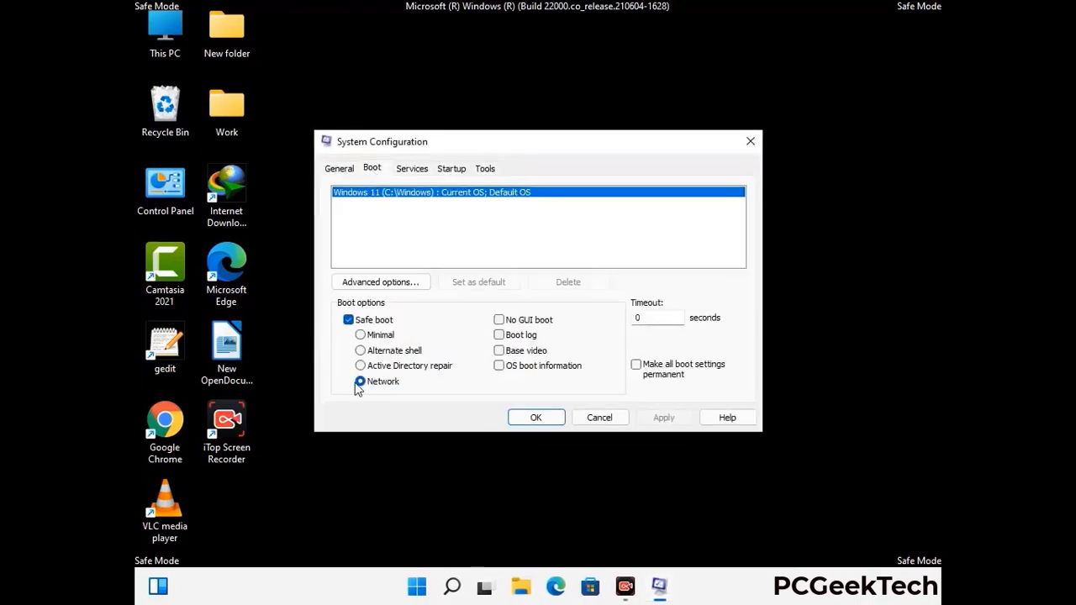
pyautogui.click(347, 320)
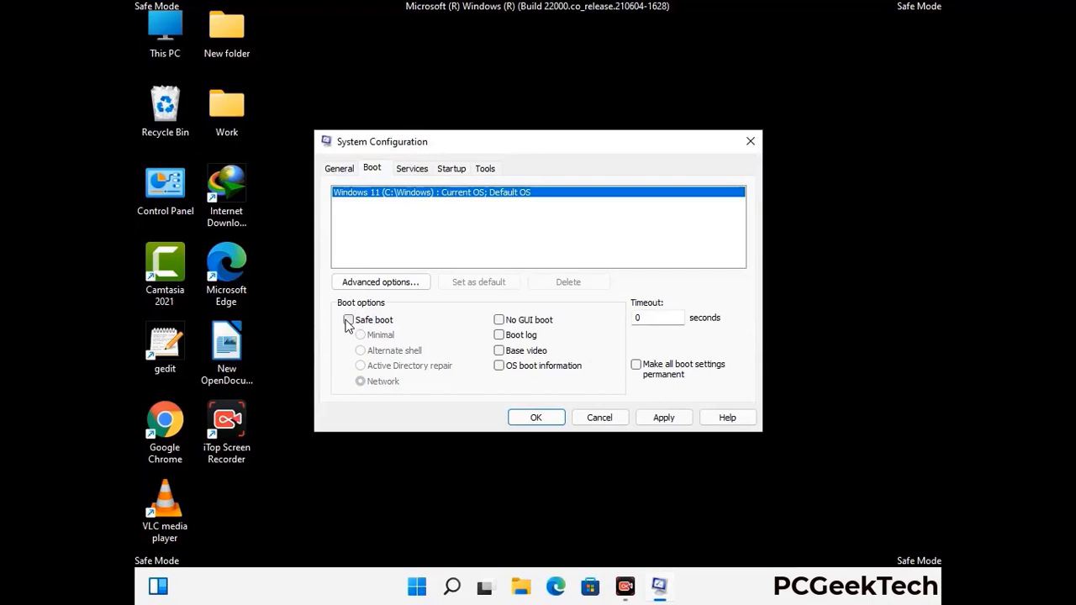